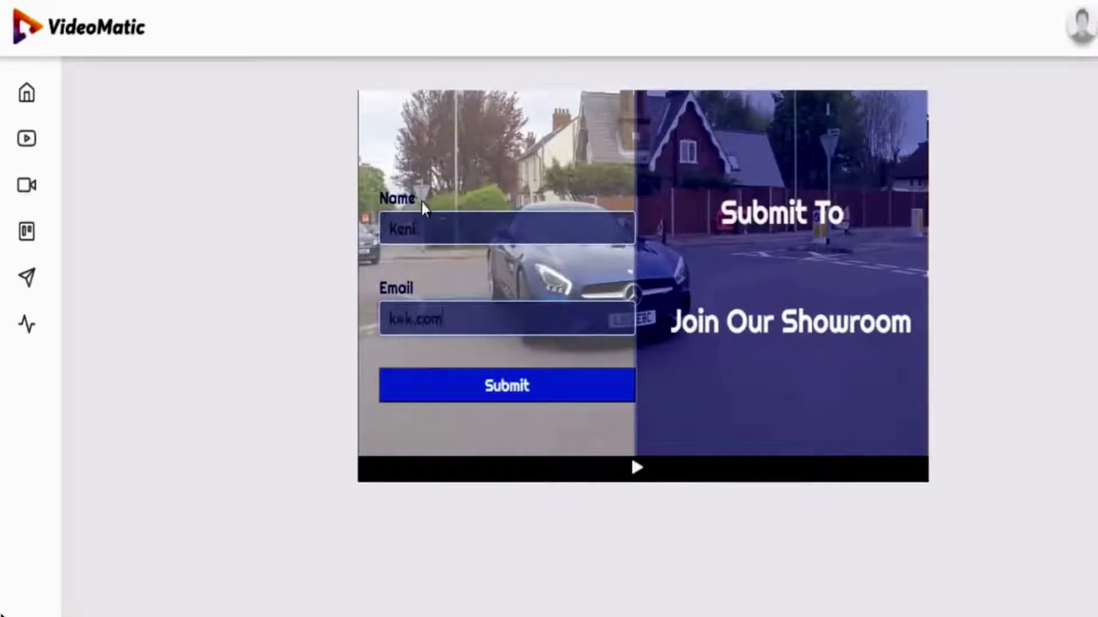
Submit the showroom form in the interactive car video and start the engine in its driving scene.
{"action": "left_click", "coordinate": [540, 381]}
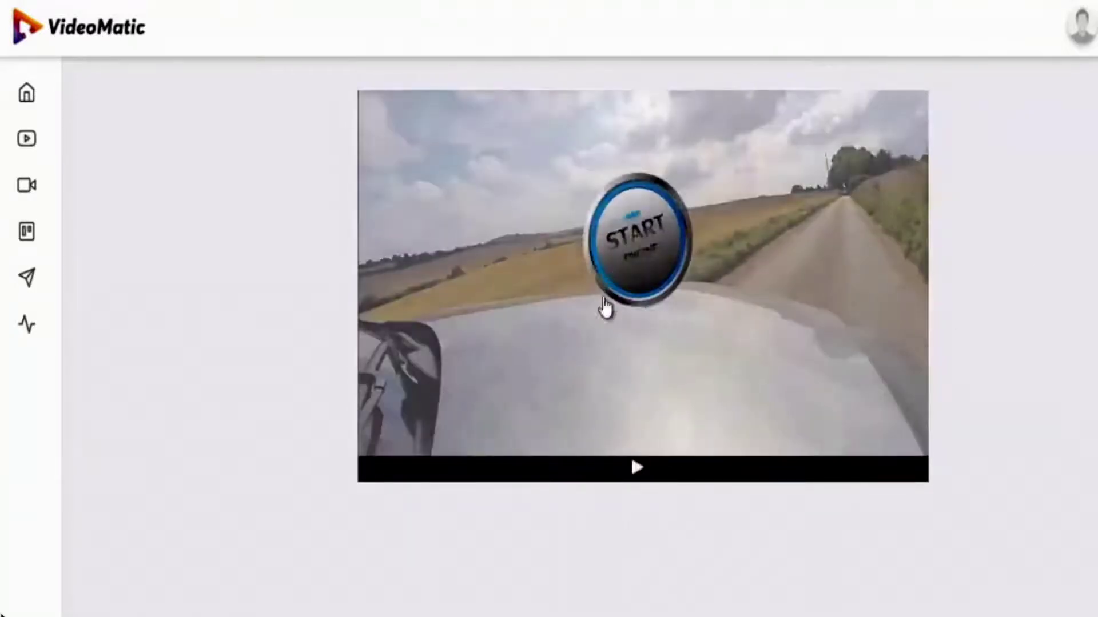
{"action": "left_click", "coordinate": [623, 268]}
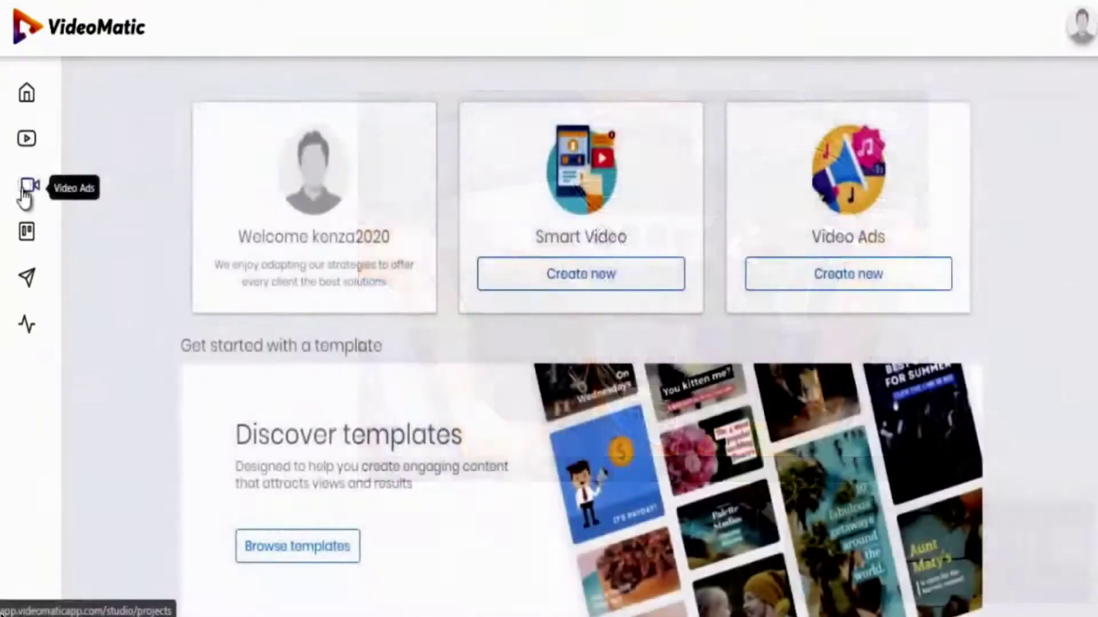
Create a new video ad in the 1:1 News Feed format, using a video from the computer as its source.
{"action": "left_click", "coordinate": [26, 186]}
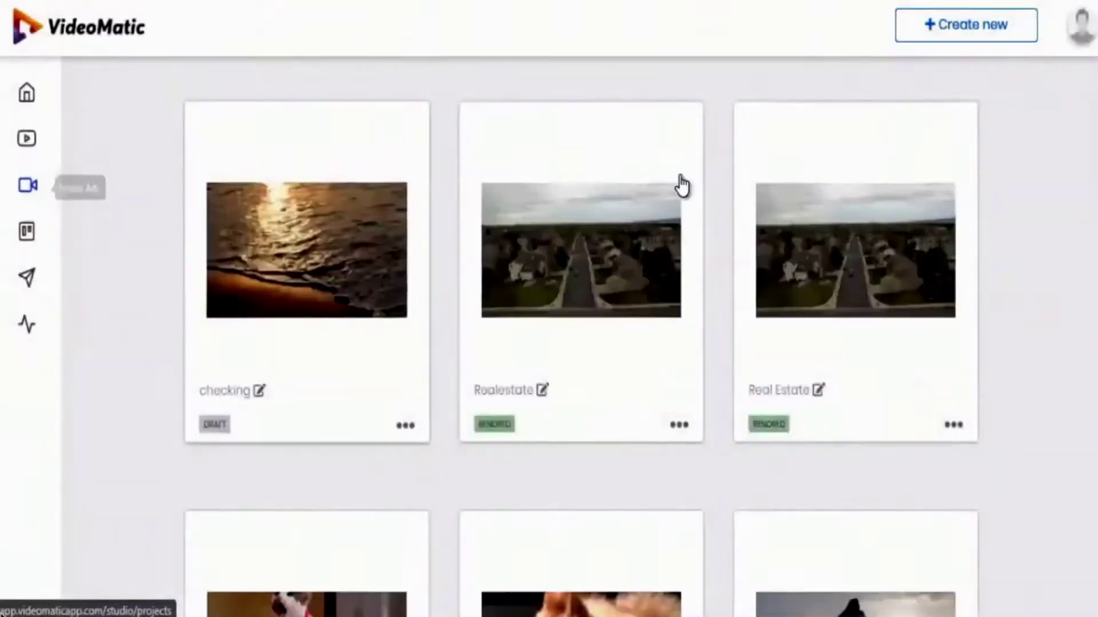
{"action": "left_click", "coordinate": [960, 34]}
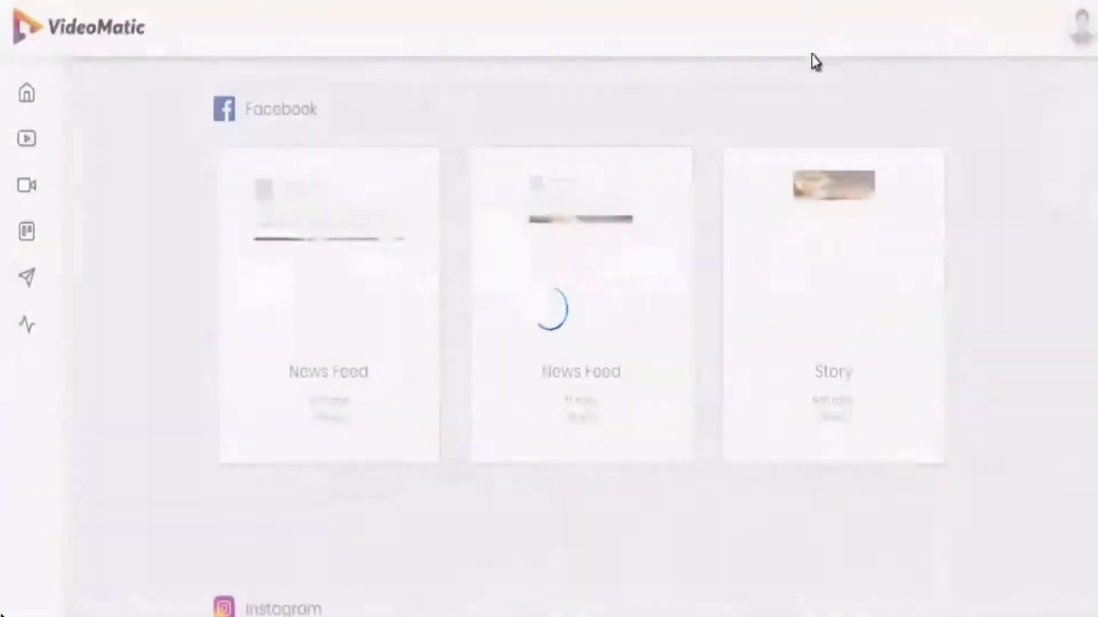
{"action": "scroll", "coordinate": [380, 410], "scroll_direction": "down", "scroll_amount": 10}
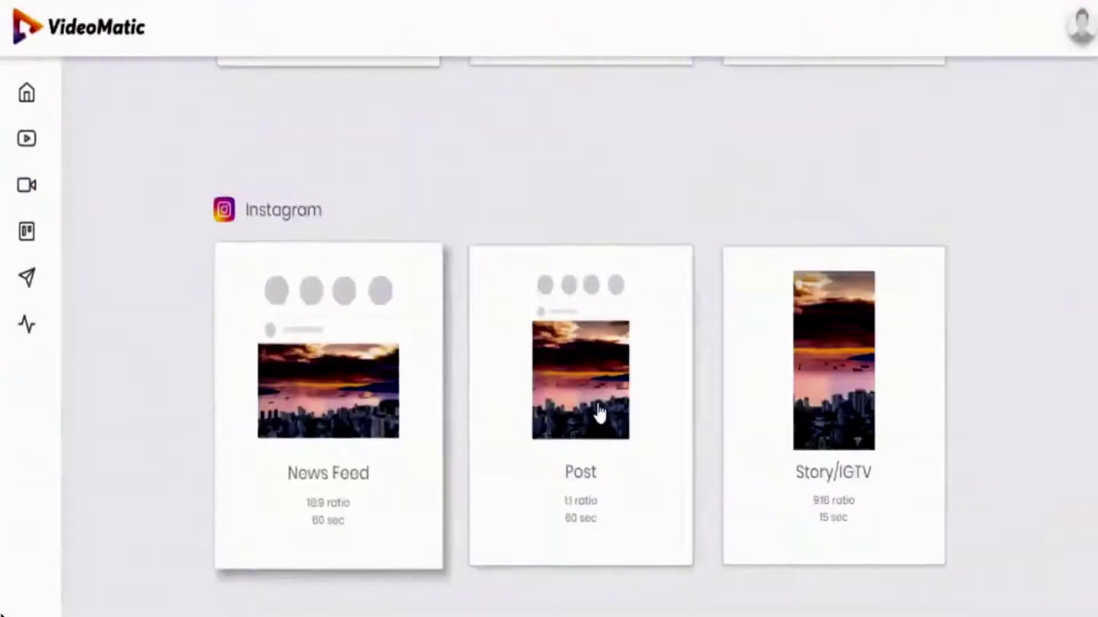
{"action": "scroll", "coordinate": [384, 418], "scroll_direction": "down", "scroll_amount": 20}
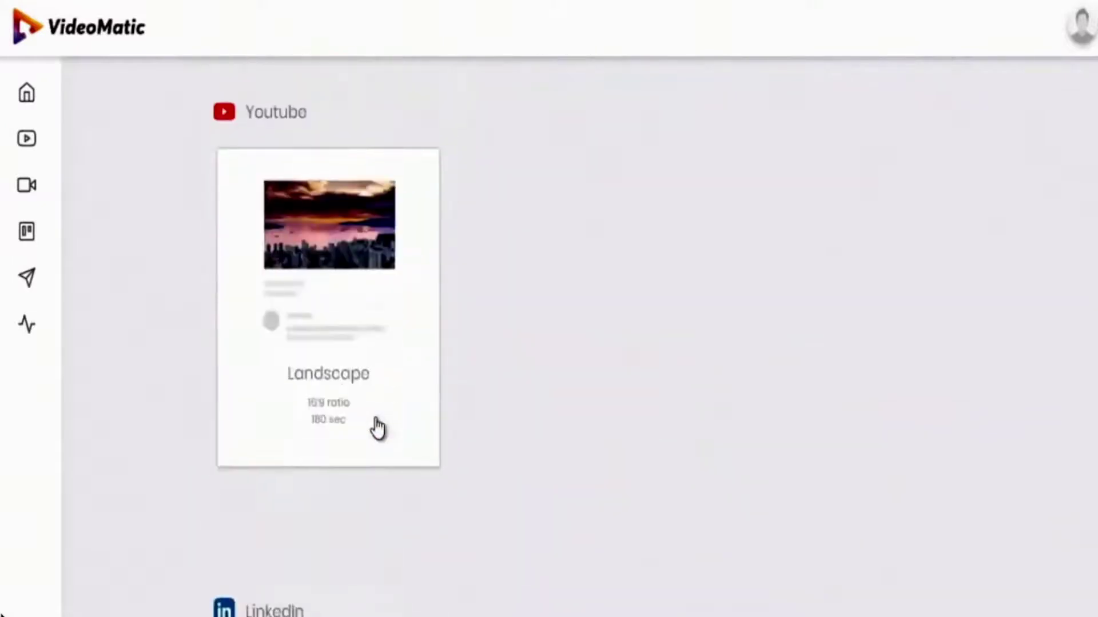
{"action": "scroll", "coordinate": [384, 414], "scroll_direction": "down", "scroll_amount": 15}
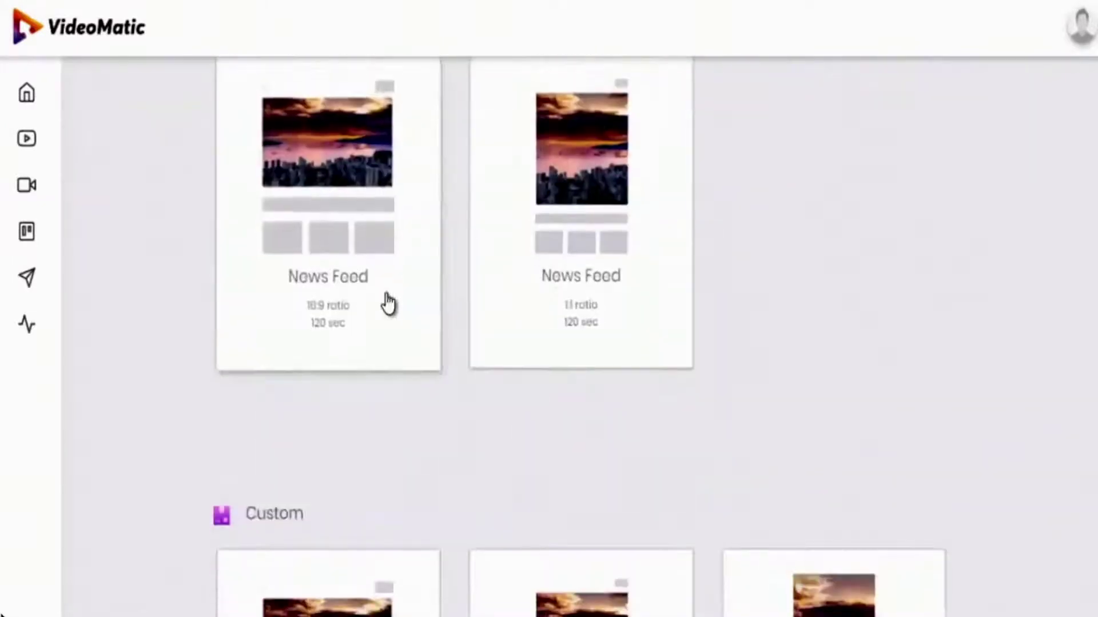
{"action": "scroll", "coordinate": [571, 394], "scroll_direction": "up", "scroll_amount": 20}
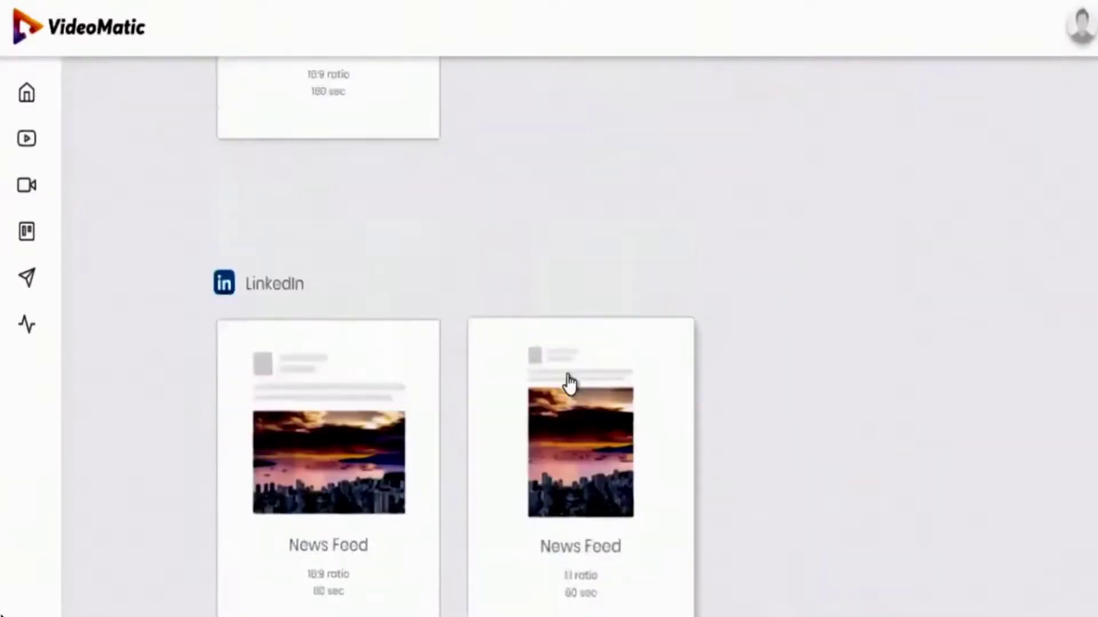
{"action": "scroll", "coordinate": [579, 380], "scroll_direction": "up", "scroll_amount": 10}
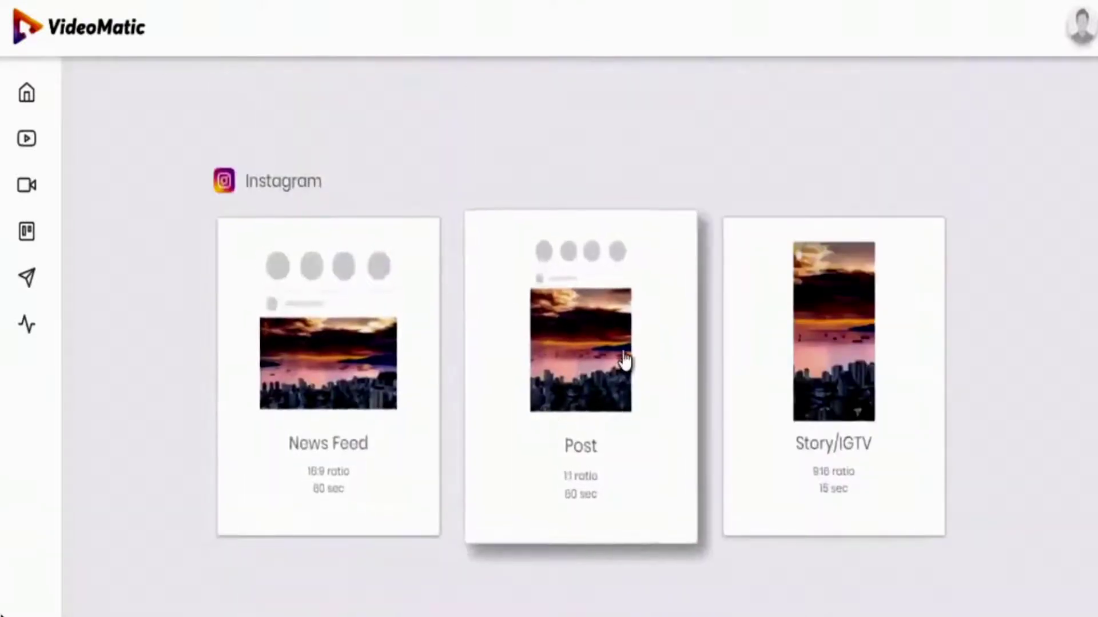
{"action": "scroll", "coordinate": [612, 359], "scroll_direction": "up", "scroll_amount": 7}
{"action": "left_click", "coordinate": [564, 347]}
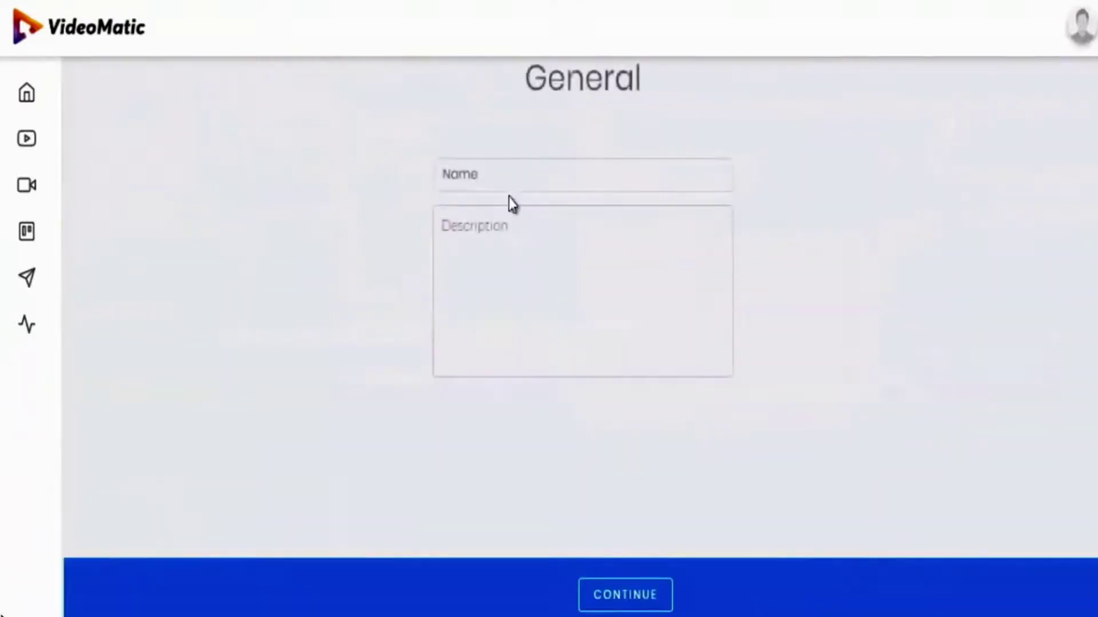
{"action": "left_click", "coordinate": [591, 598]}
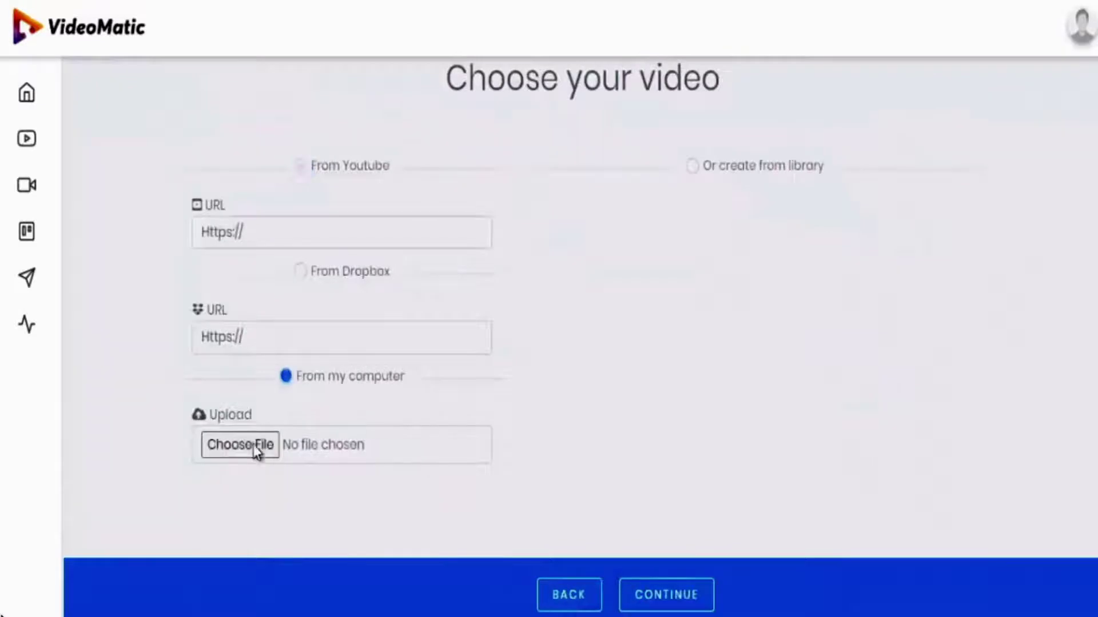
{"action": "left_click", "coordinate": [666, 594]}
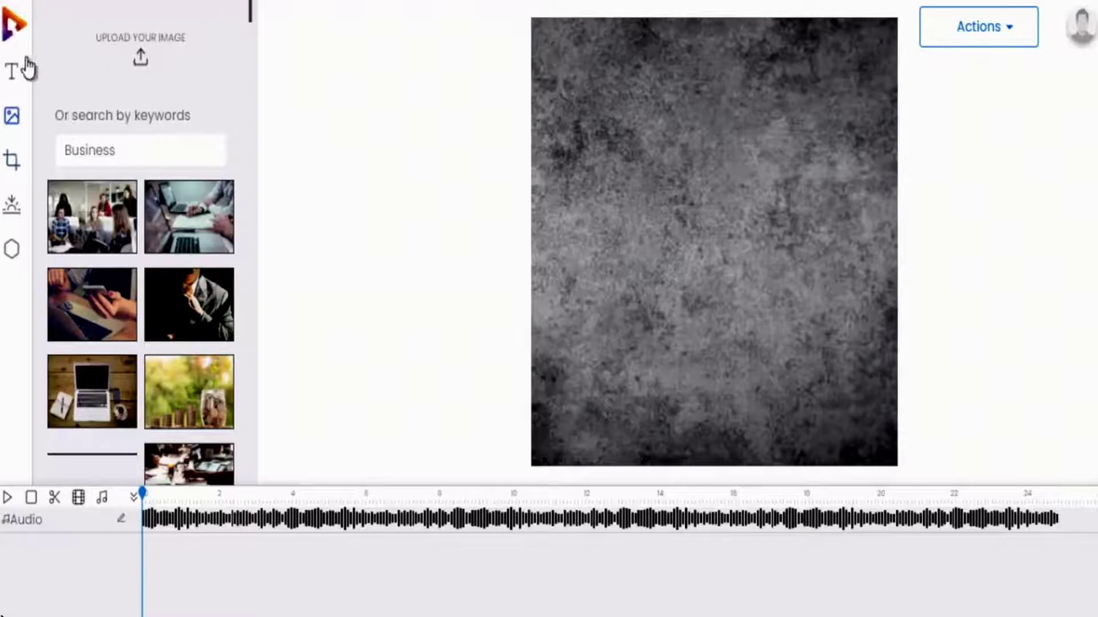
Add the photo of the masked woman as a layer from 0.68 to 6.14 s, enlarged in the canvas's lower middle.
{"action": "left_click", "coordinate": [152, 466]}
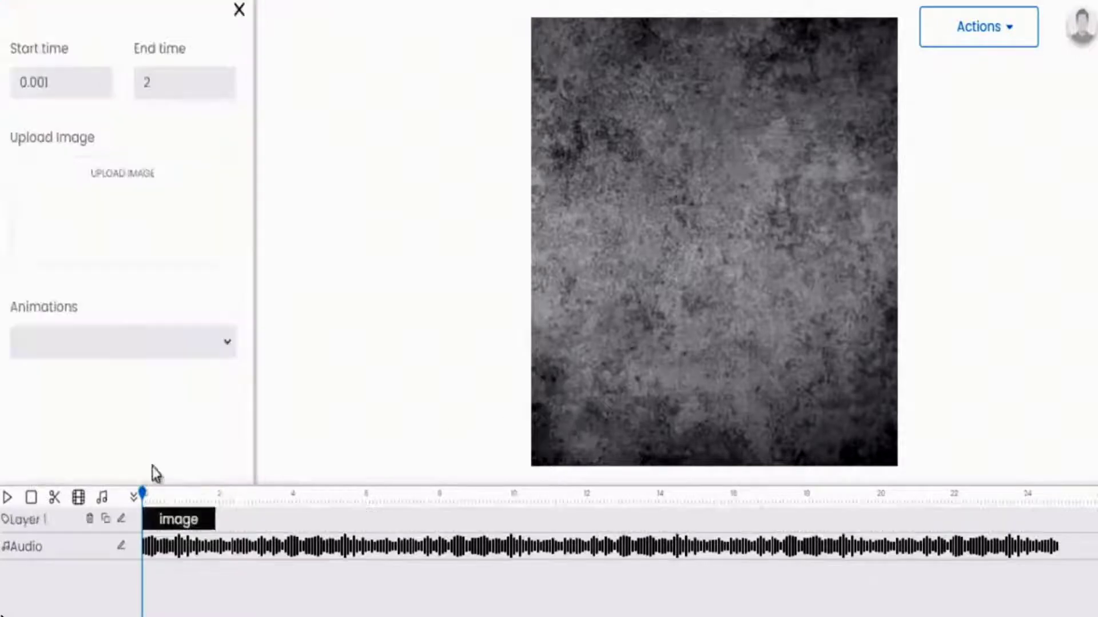
{"action": "left_click_drag", "start_coordinate": [164, 519], "coordinate": [189, 519]}
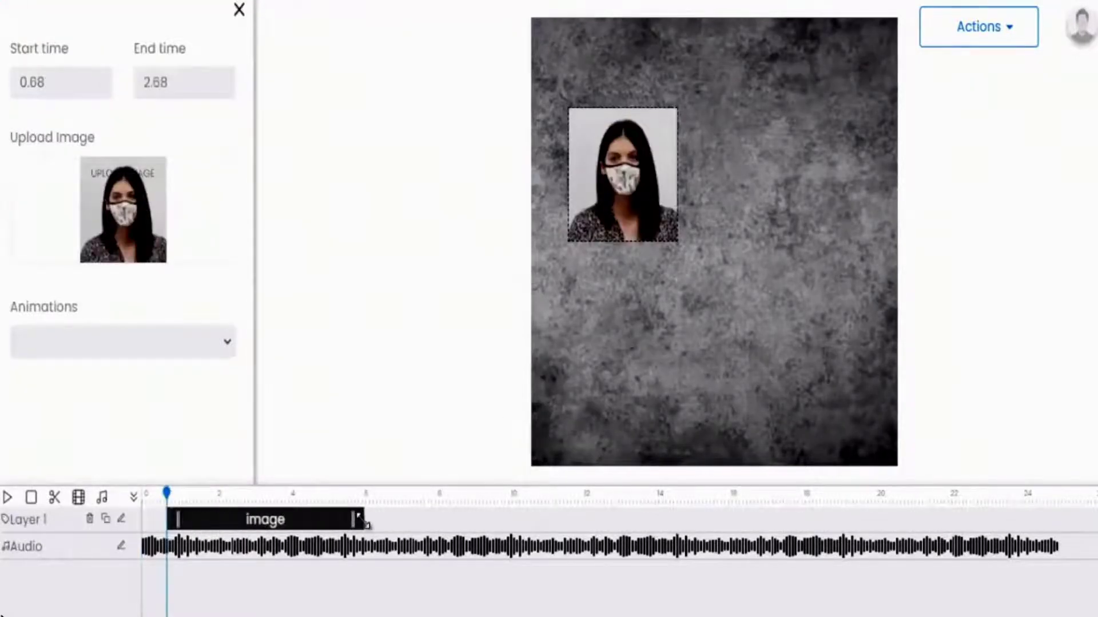
{"action": "left_click_drag", "start_coordinate": [642, 216], "coordinate": [735, 417]}
{"action": "left_click_drag", "start_coordinate": [768, 305], "coordinate": [816, 227]}
{"action": "left_click_drag", "start_coordinate": [746, 331], "coordinate": [713, 329]}
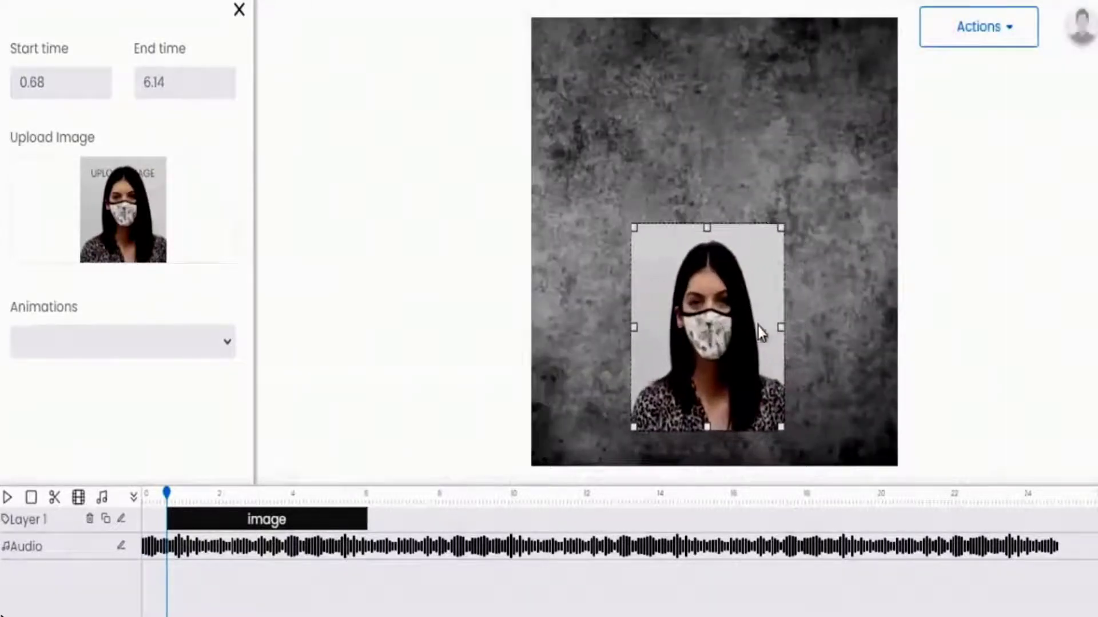
{"action": "left_click_drag", "start_coordinate": [782, 327], "coordinate": [793, 327]}
{"action": "left_click_drag", "start_coordinate": [793, 427], "coordinate": [811, 452]}
{"action": "left_click_drag", "start_coordinate": [732, 380], "coordinate": [722, 365]}
Apply the fadeInUp animation to the woman's photo.
{"action": "left_click", "coordinate": [59, 342]}
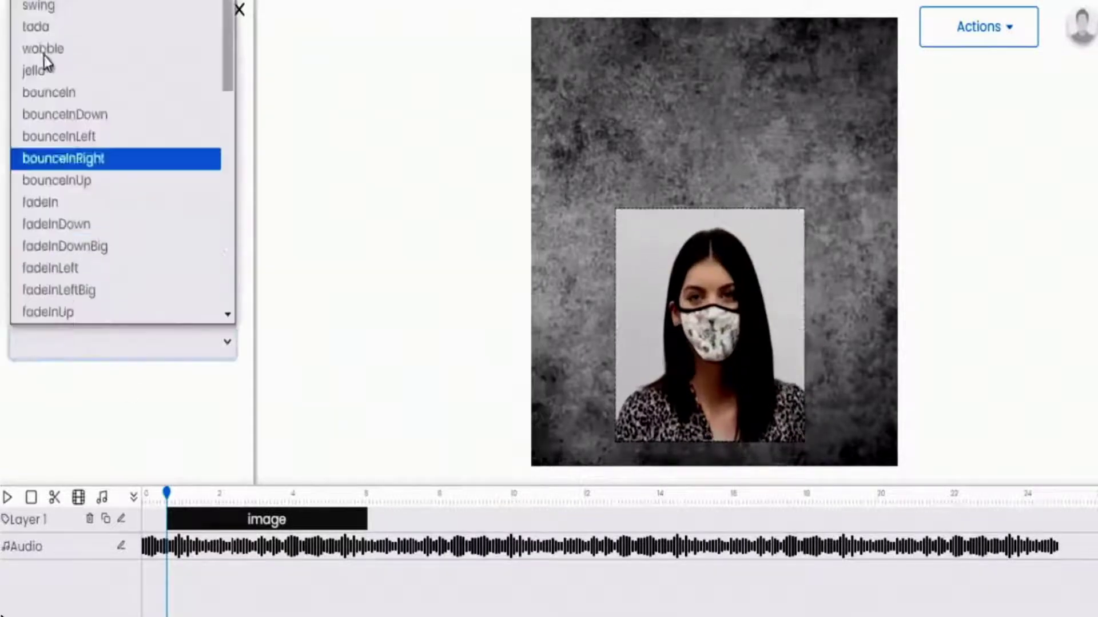
{"action": "scroll", "coordinate": [90, 197], "scroll_direction": "down", "scroll_amount": 8}
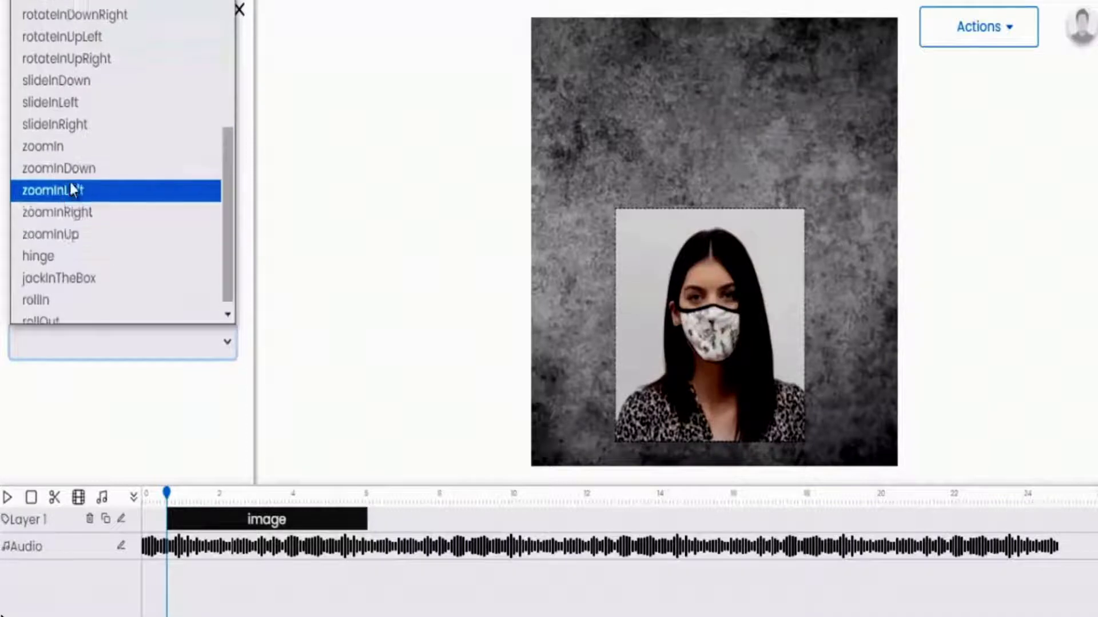
{"action": "scroll", "coordinate": [68, 189], "scroll_direction": "up", "scroll_amount": 3}
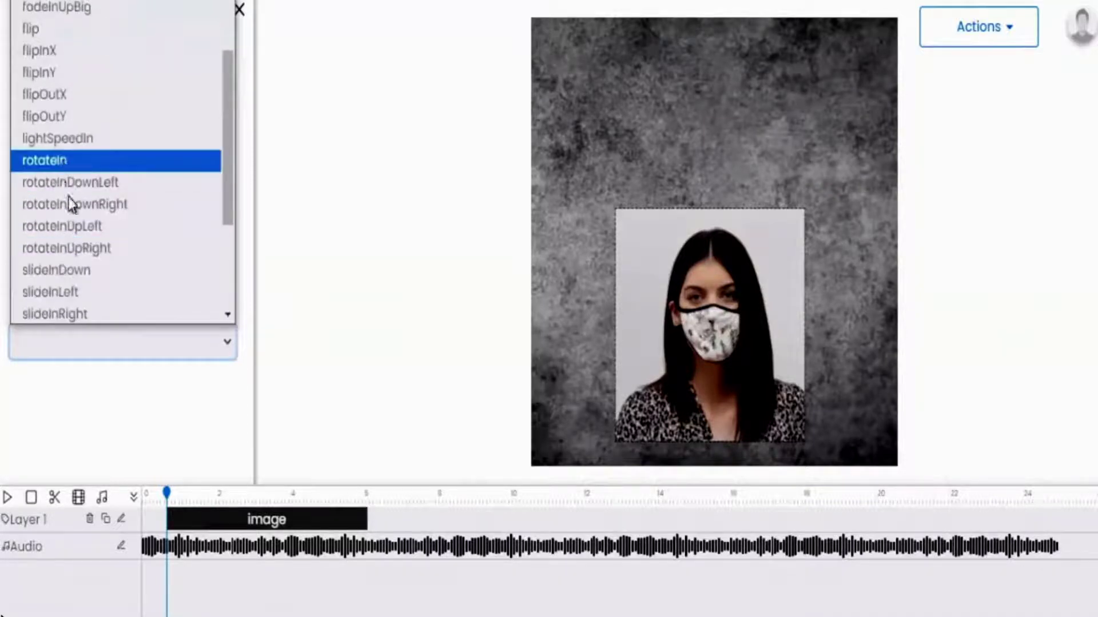
{"action": "scroll", "coordinate": [67, 194], "scroll_direction": "down", "scroll_amount": 5}
{"action": "scroll", "coordinate": [71, 221], "scroll_direction": "up", "scroll_amount": 10}
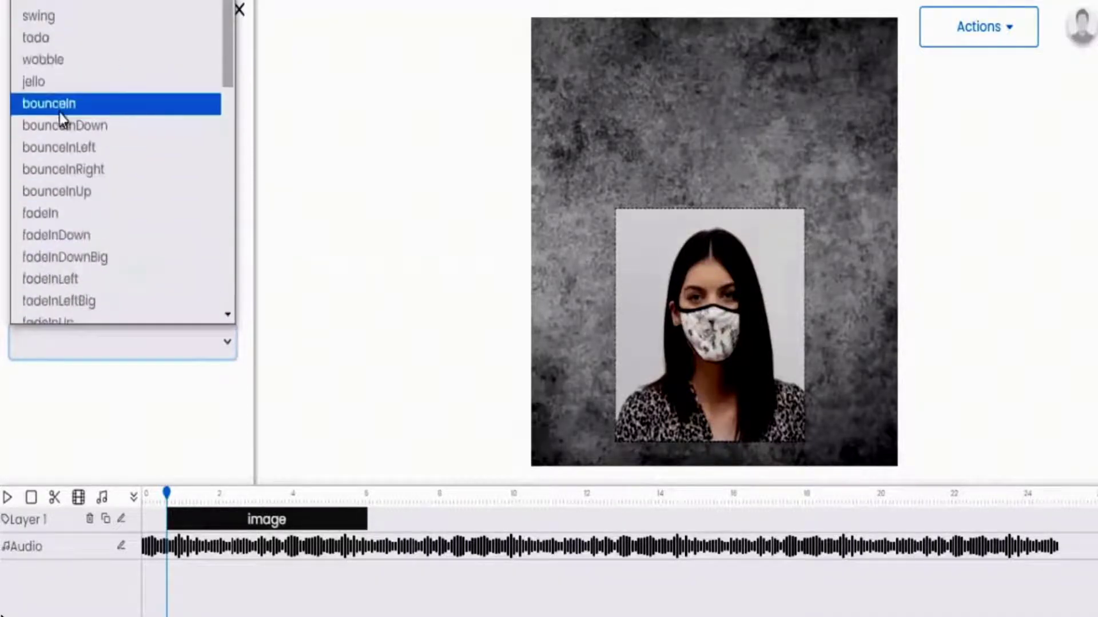
{"action": "scroll", "coordinate": [60, 115], "scroll_direction": "down", "scroll_amount": 3}
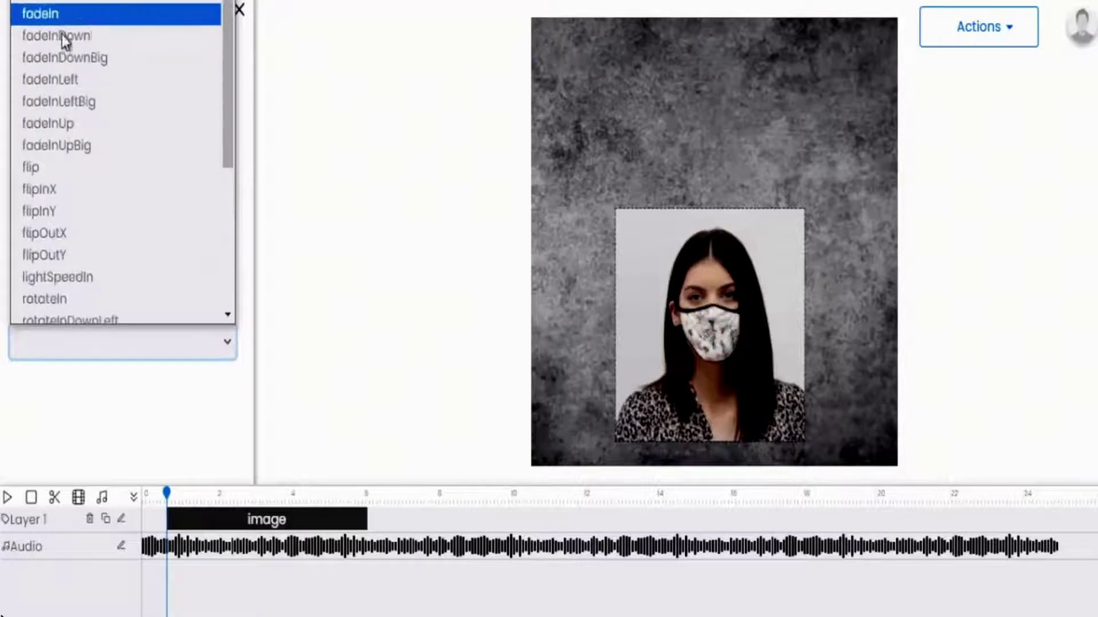
{"action": "left_click", "coordinate": [77, 122]}
{"action": "left_click", "coordinate": [241, 17]}
Add a text layer running from 0.86 to 6.12 s and make its background fully transparent.
{"action": "left_click", "coordinate": [137, 79]}
{"action": "left_click_drag", "start_coordinate": [197, 555], "coordinate": [354, 544]}
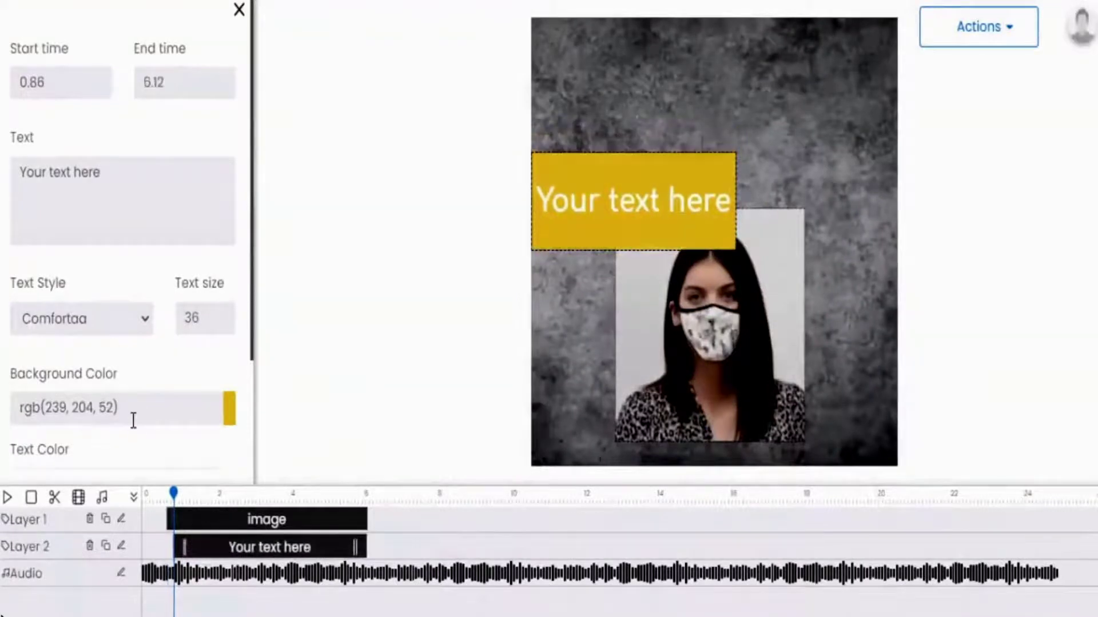
{"action": "left_click", "coordinate": [134, 421]}
{"action": "scroll", "coordinate": [173, 345], "scroll_direction": "down", "scroll_amount": 3}
{"action": "left_click", "coordinate": [209, 240]}
Change the text layer's wording to "Stylish & Comfy Masks" and its font to Righteous.
{"action": "scroll", "coordinate": [89, 197], "scroll_direction": "up", "scroll_amount": 3}
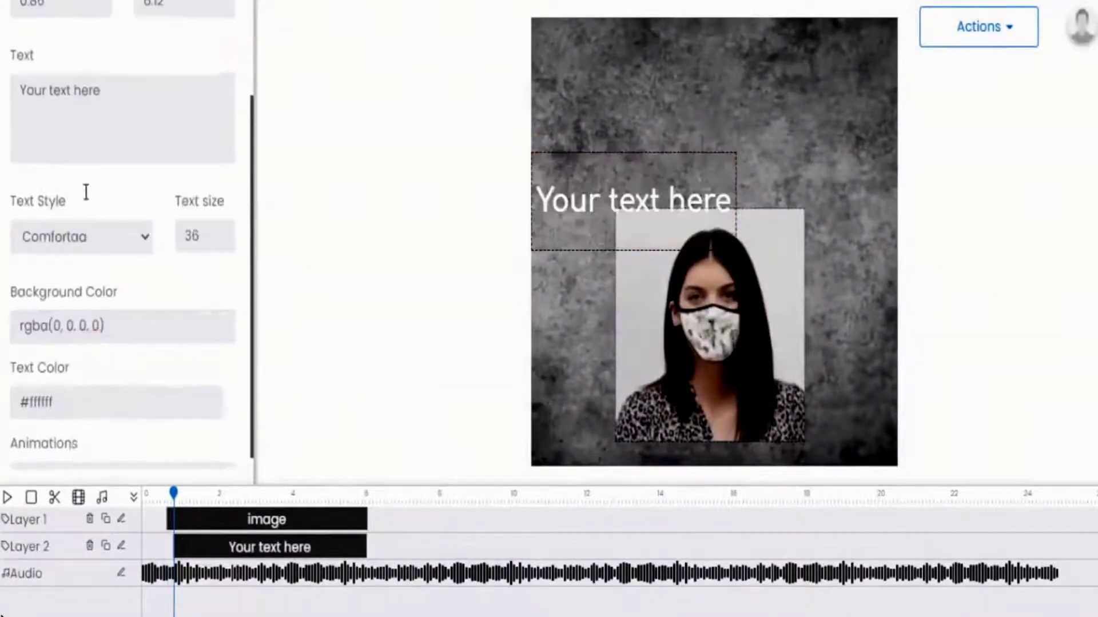
{"action": "left_click_drag", "start_coordinate": [101, 172], "coordinate": [2, 189]}
{"action": "type", "text": "Stylish"}
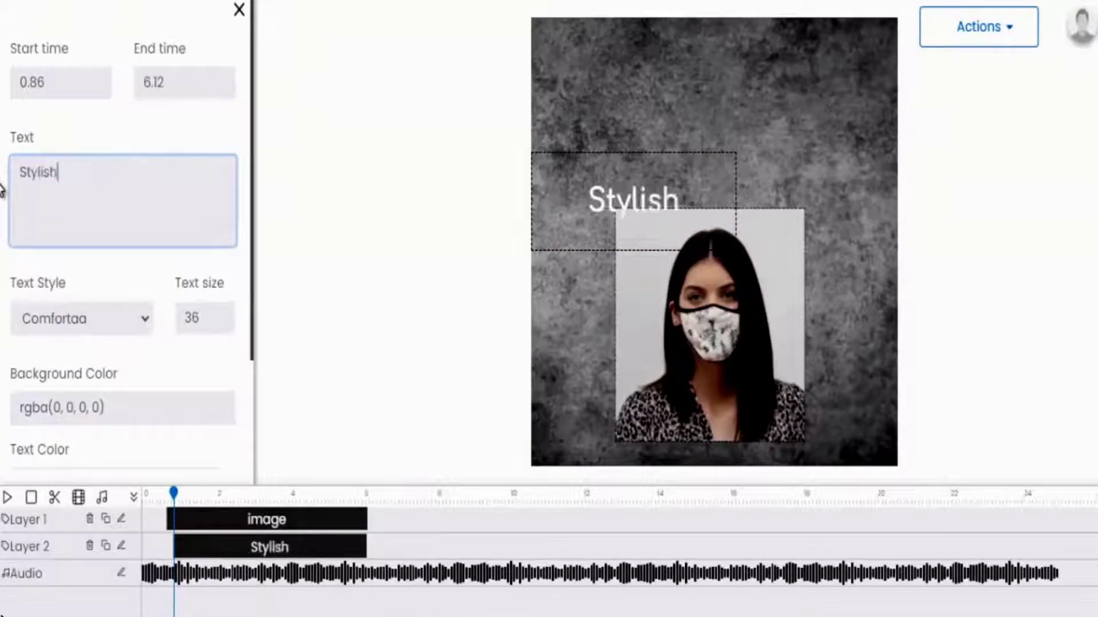
{"action": "type", "text": " & Comfy Masks"}
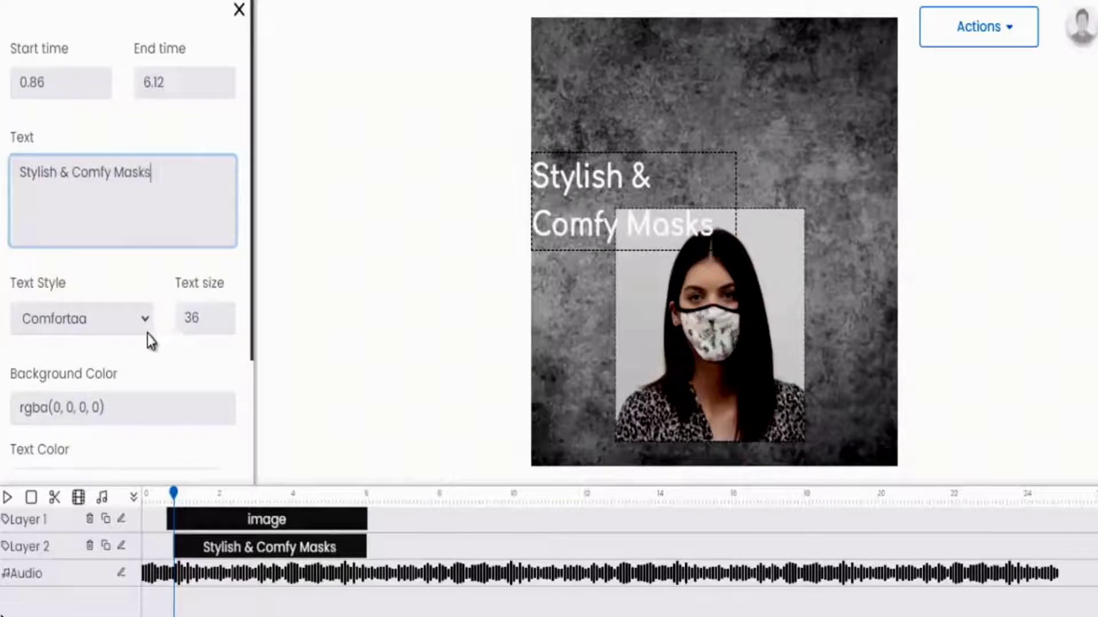
{"action": "left_click", "coordinate": [117, 331]}
{"action": "scroll", "coordinate": [91, 108], "scroll_direction": "down", "scroll_amount": 10}
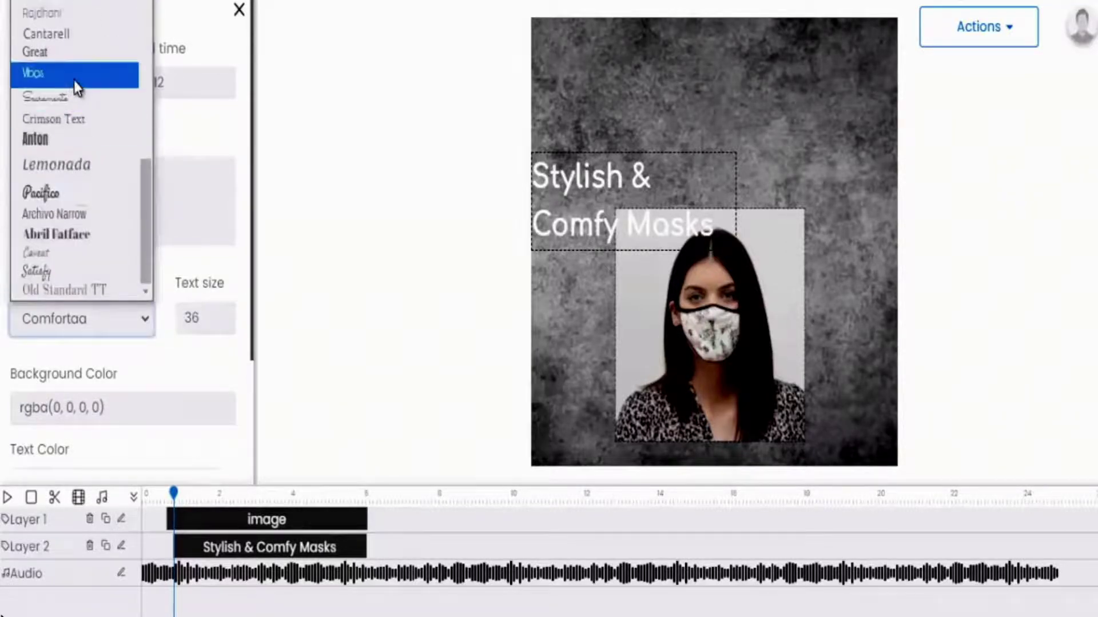
{"action": "scroll", "coordinate": [88, 171], "scroll_direction": "down", "scroll_amount": 5}
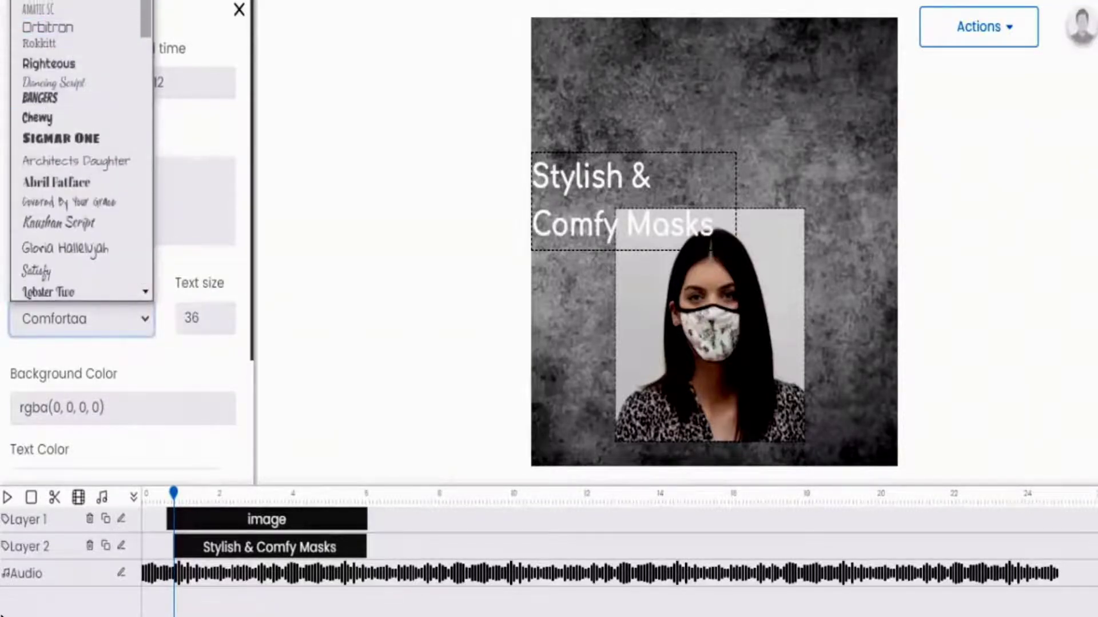
{"action": "left_click", "coordinate": [75, 68]}
Widen the headline's text box so it fits on one line and place it centered near the canvas's upper edge.
{"action": "left_click", "coordinate": [725, 214]}
{"action": "left_click_drag", "start_coordinate": [735, 201], "coordinate": [836, 203]}
{"action": "left_click_drag", "start_coordinate": [689, 158], "coordinate": [711, 103]}
Set the headline's text color to black (#000000), keeping its background transparent.
{"action": "scroll", "coordinate": [81, 326], "scroll_direction": "down", "scroll_amount": 3}
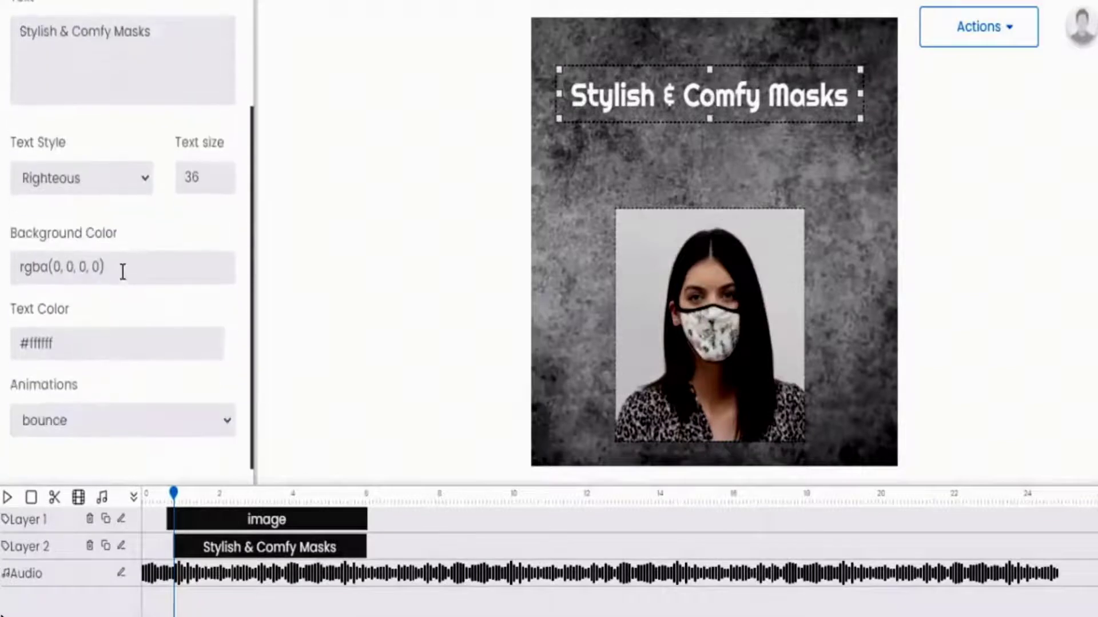
{"action": "left_click", "coordinate": [122, 267]}
{"action": "left_click", "coordinate": [213, 265]}
{"action": "left_click", "coordinate": [57, 346]}
{"action": "left_click", "coordinate": [85, 440]}
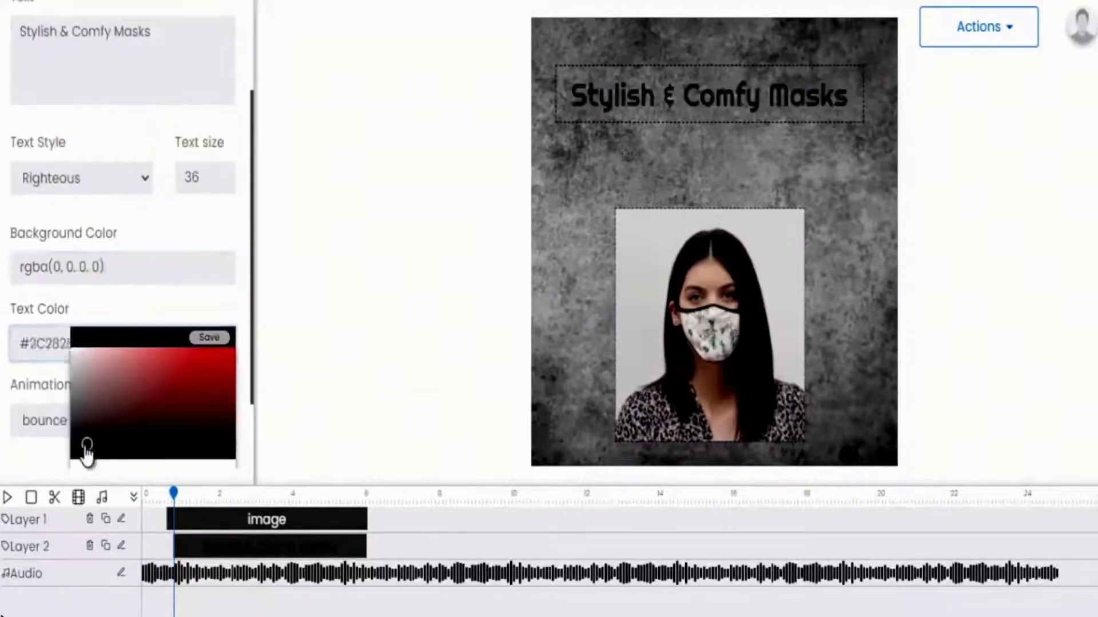
{"action": "left_click", "coordinate": [200, 337]}
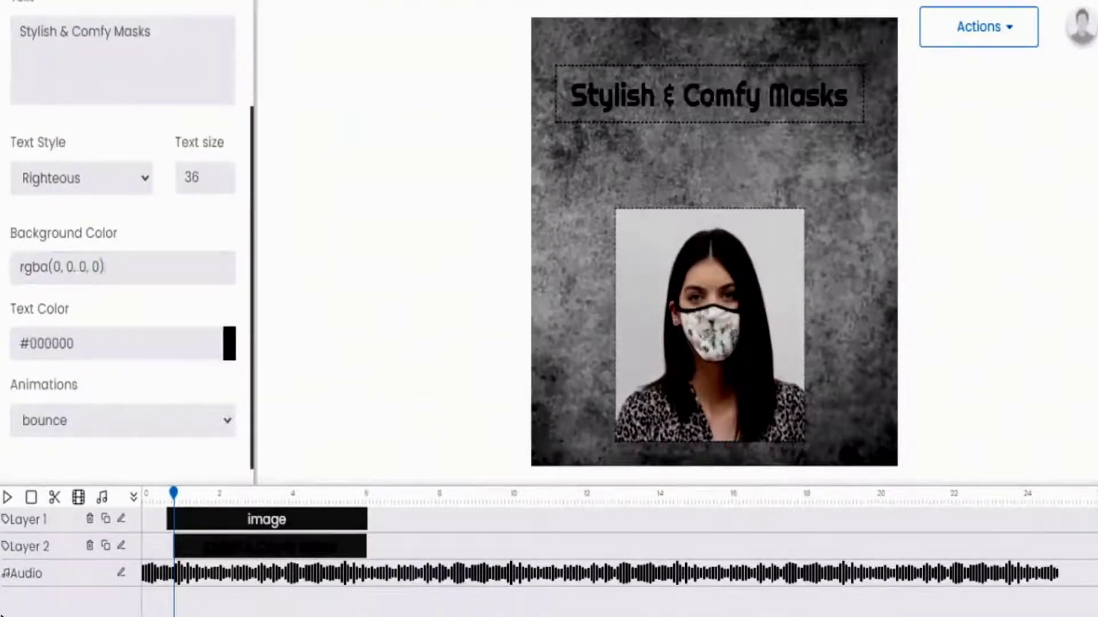
Shift the headline slightly downward and enlarge the woman's photo upward and sideways beneath it.
{"action": "left_click", "coordinate": [712, 104]}
{"action": "left_click", "coordinate": [623, 223]}
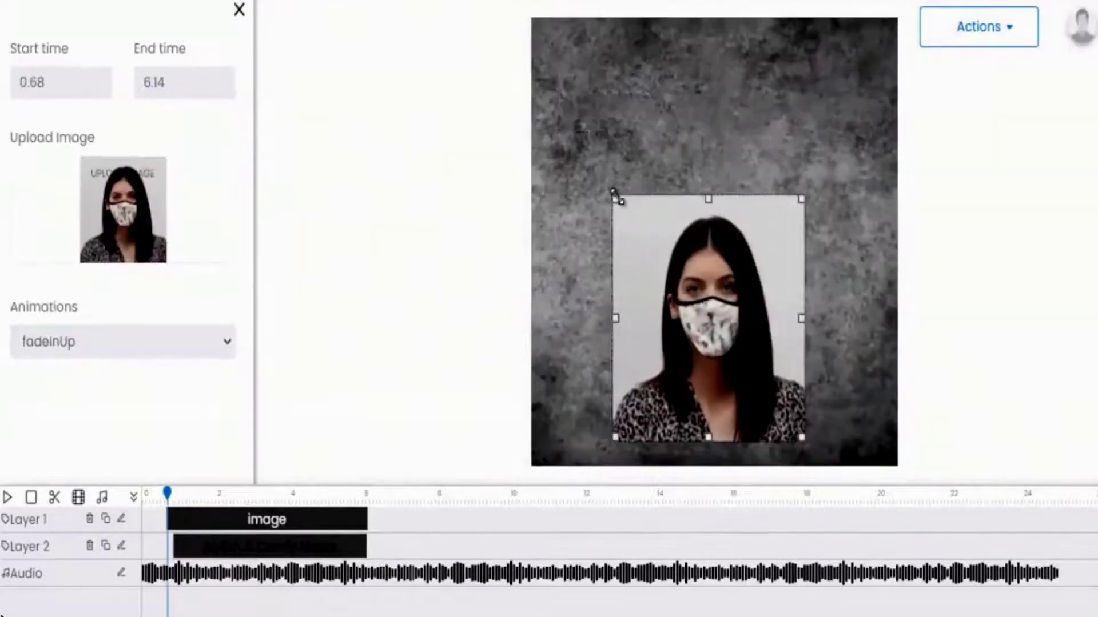
{"action": "left_click_drag", "start_coordinate": [616, 196], "coordinate": [612, 172]}
{"action": "left_click_drag", "start_coordinate": [801, 303], "coordinate": [811, 303]}
Retime the headline layer to run from 1.34 to 6.16 s and set its animation to slideInRight.
{"action": "left_click", "coordinate": [253, 500]}
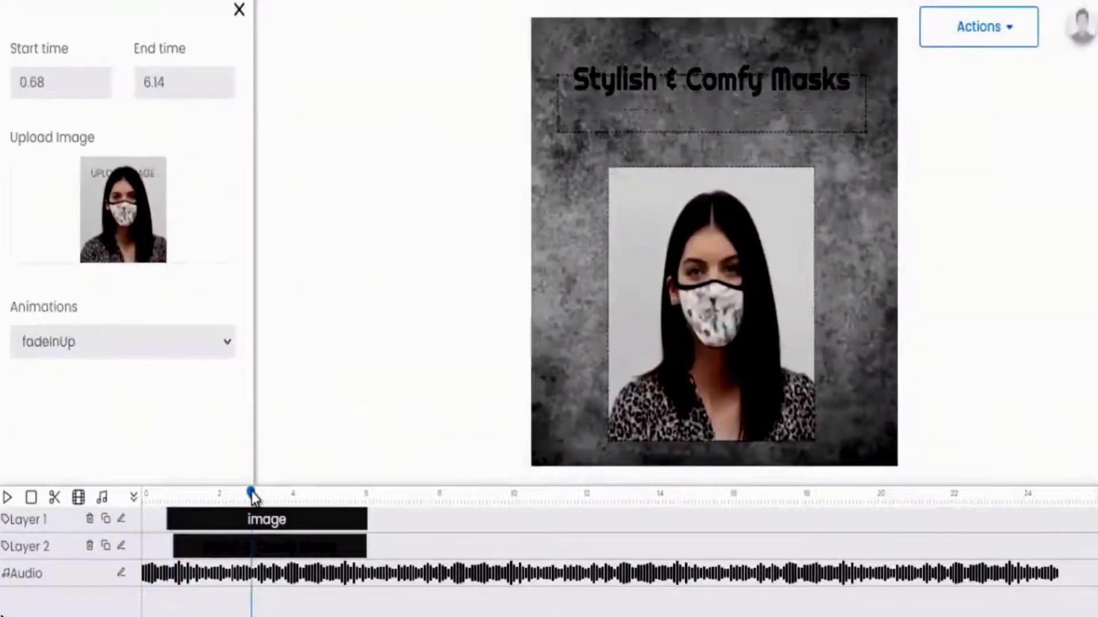
{"action": "left_click", "coordinate": [179, 551]}
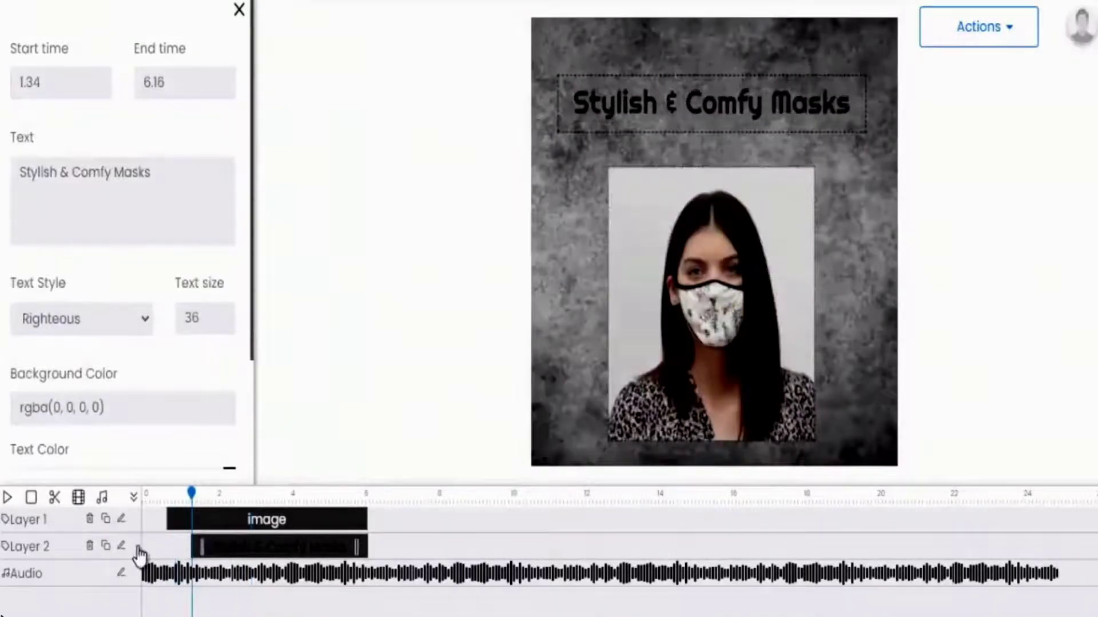
{"action": "scroll", "coordinate": [134, 274], "scroll_direction": "down", "scroll_amount": 2}
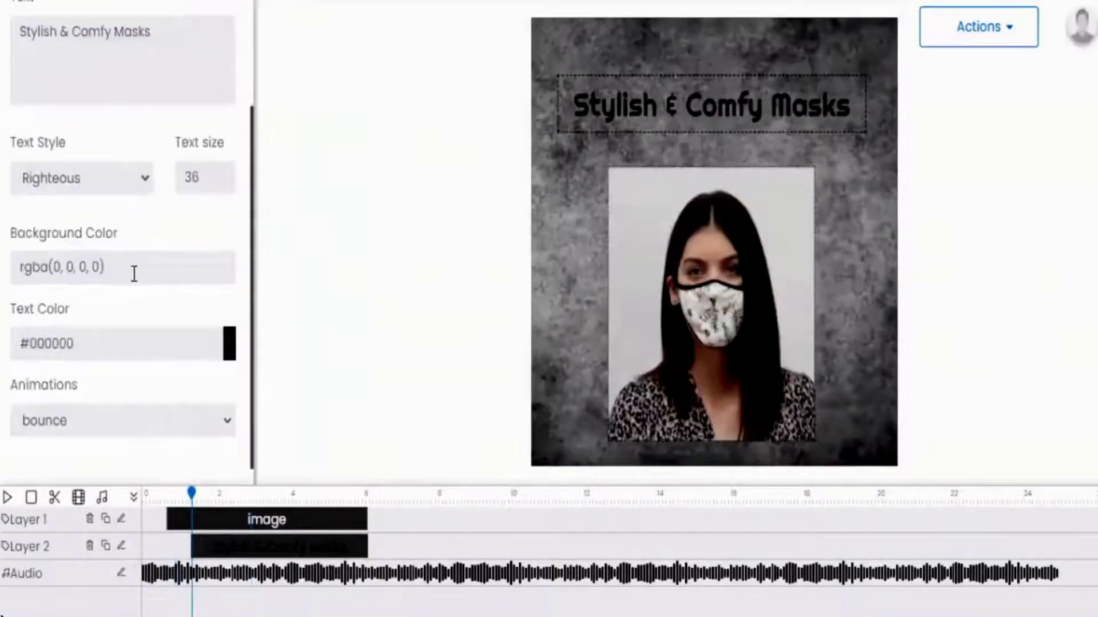
{"action": "left_click", "coordinate": [87, 436]}
{"action": "scroll", "coordinate": [108, 172], "scroll_direction": "down", "scroll_amount": 10}
{"action": "left_click", "coordinate": [73, 193]}
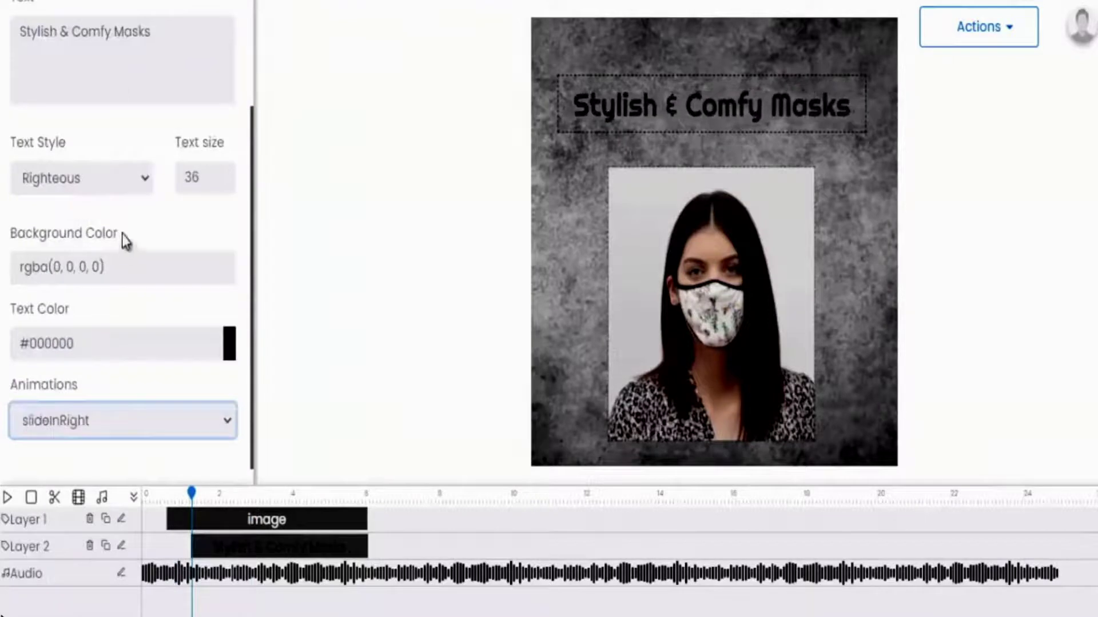
{"action": "scroll", "coordinate": [125, 240], "scroll_direction": "up", "scroll_amount": 2}
{"action": "left_click", "coordinate": [240, 10]}
Add the side-view woman's photo from 6.64 to 12.32 s, enlarged and centered at the canvas's upper edge with the fadeInDown animation.
{"action": "left_click", "coordinate": [386, 496]}
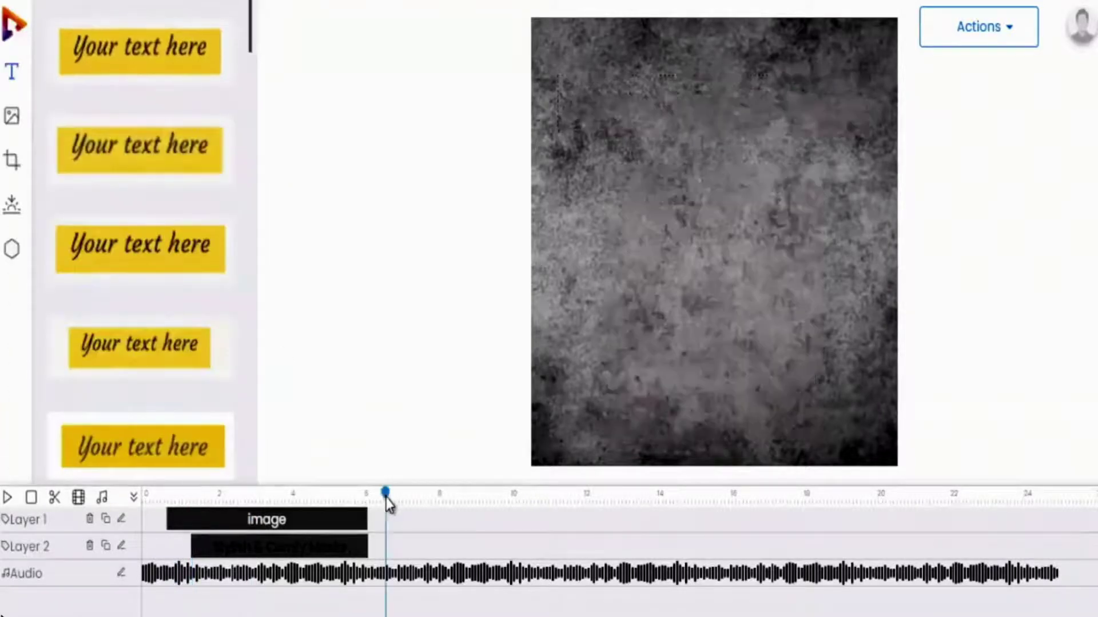
{"action": "left_click", "coordinate": [11, 115]}
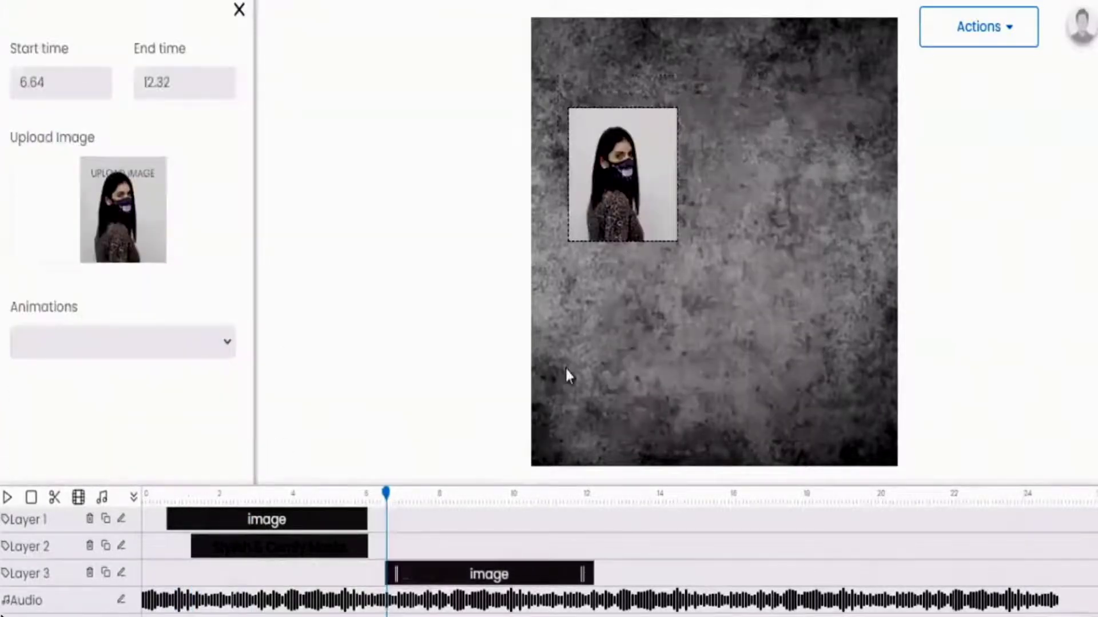
{"action": "left_click_drag", "start_coordinate": [616, 194], "coordinate": [585, 114]}
{"action": "left_click_drag", "start_coordinate": [640, 173], "coordinate": [719, 282]}
{"action": "left_click_drag", "start_coordinate": [670, 226], "coordinate": [777, 238]}
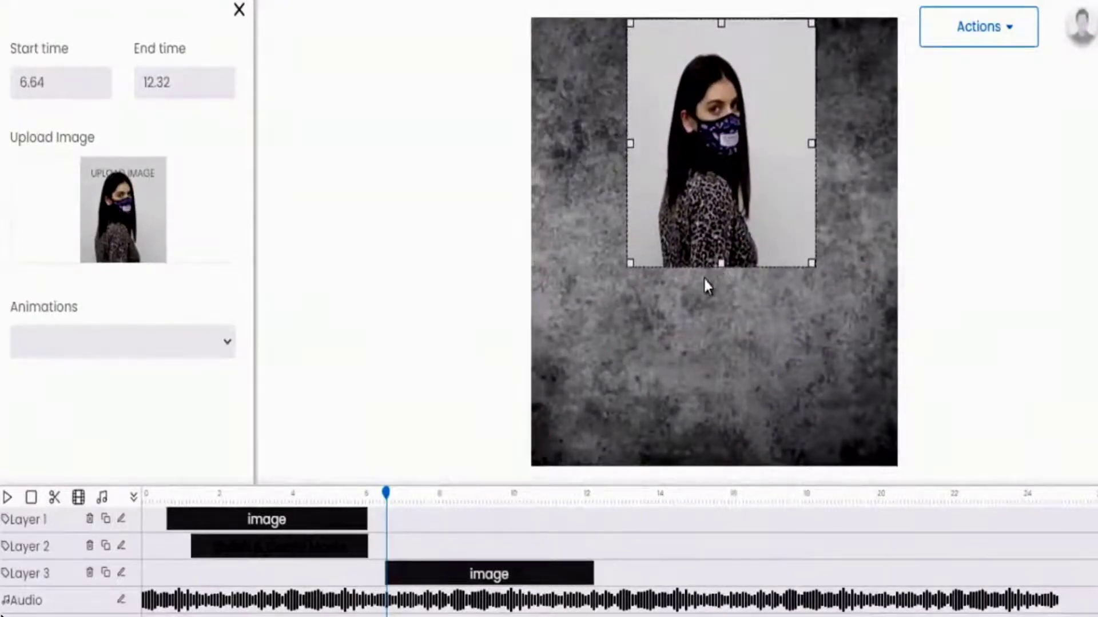
{"action": "left_click", "coordinate": [105, 350]}
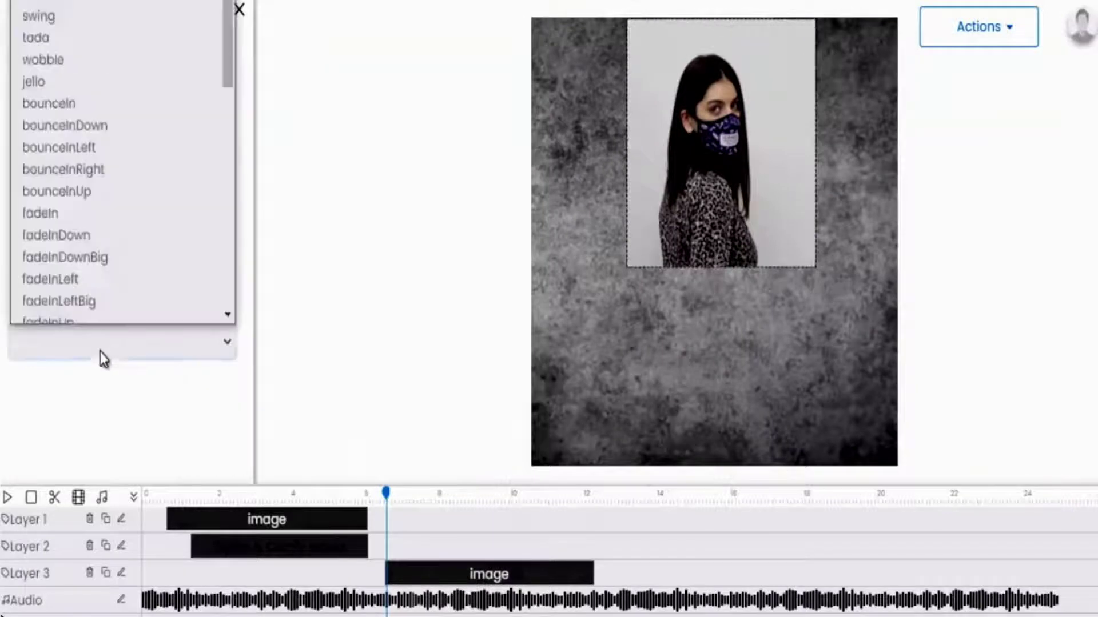
{"action": "left_click", "coordinate": [98, 233]}
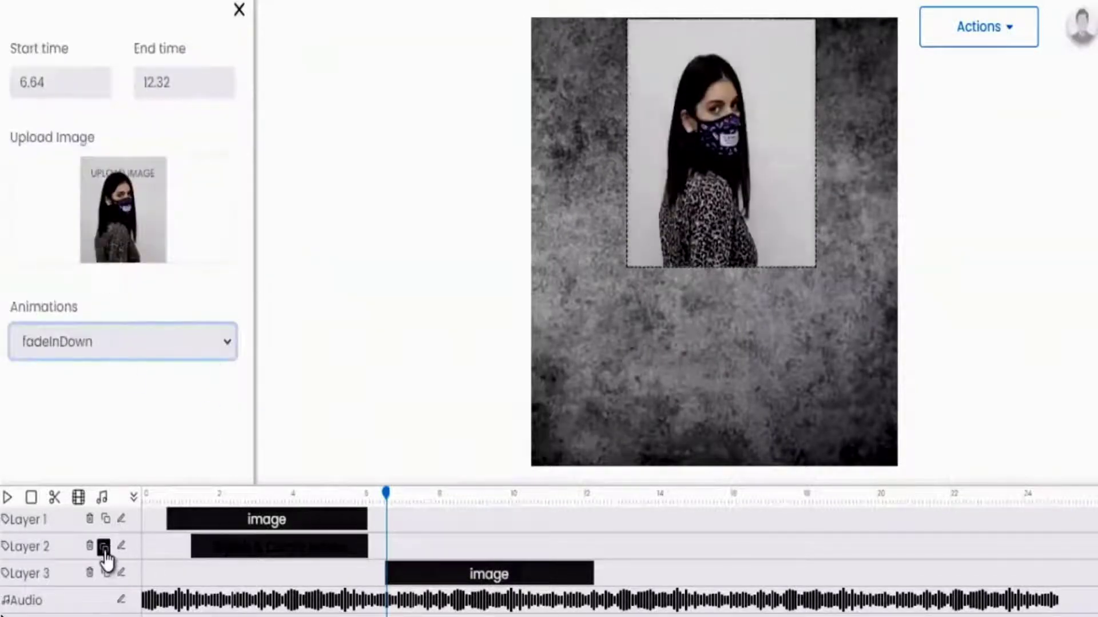
Duplicate the headline layer, retime the copy to run from 7.46 to 12.28 s, and place it below the second photo.
{"action": "left_click", "coordinate": [105, 550]}
{"action": "left_click_drag", "start_coordinate": [269, 602], "coordinate": [469, 595]}
{"action": "left_click_drag", "start_coordinate": [711, 106], "coordinate": [733, 364]}
Replace the copied headline's text with "Reusable two-Ply" and raise it to just beneath the photo.
{"action": "triple_click", "coordinate": [86, 172]}
{"action": "type", "text": "Res"}
{"action": "key", "text": "BackSpace"}
{"action": "type", "text": "usable two-Ply"}
{"action": "left_click_drag", "start_coordinate": [722, 355], "coordinate": [728, 312]}
Duplicate the "Reusable two-Ply" text, start the copy at 8 s, and place it directly below the original.
{"action": "left_click", "coordinate": [105, 600]}
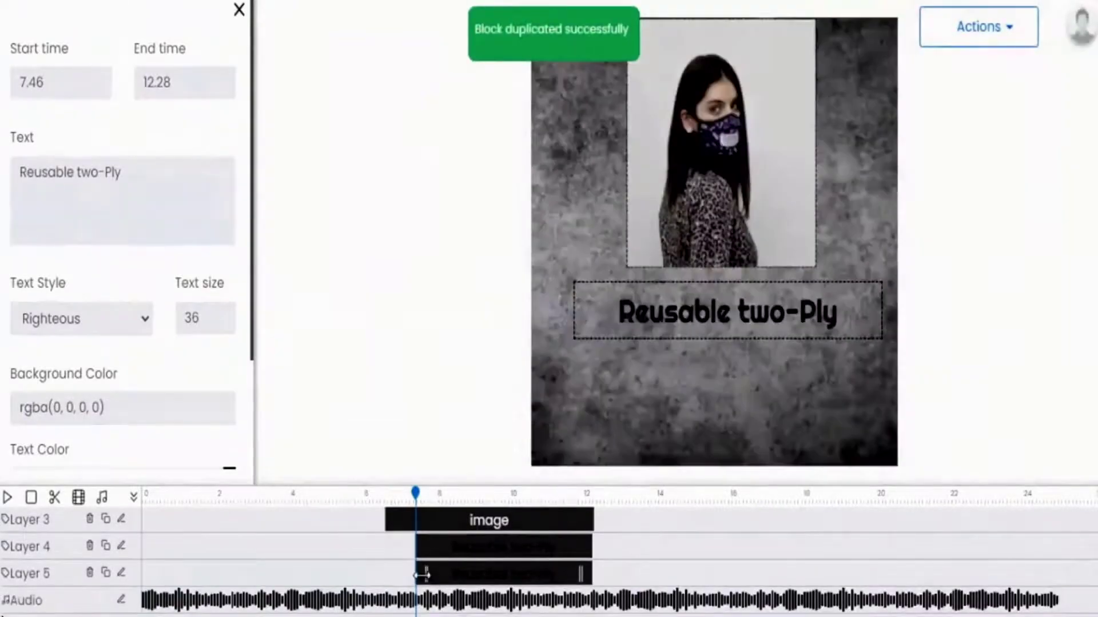
{"action": "left_click_drag", "start_coordinate": [421, 574], "coordinate": [436, 574]}
{"action": "left_click_drag", "start_coordinate": [724, 314], "coordinate": [723, 385]}
Change the lower text copy to read "Cloth face converting".
{"action": "left_click_drag", "start_coordinate": [143, 174], "coordinate": [2, 178]}
{"action": "key", "text": "BackSpace"}
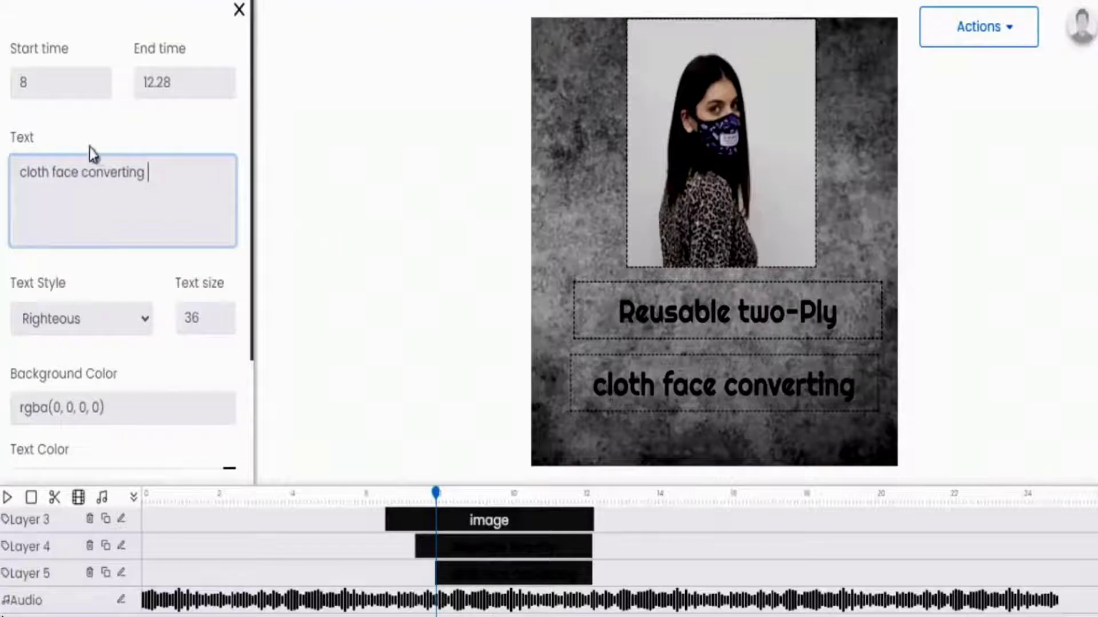
{"action": "key", "text": "BackSpace"}
{"action": "type", "text": "C"}
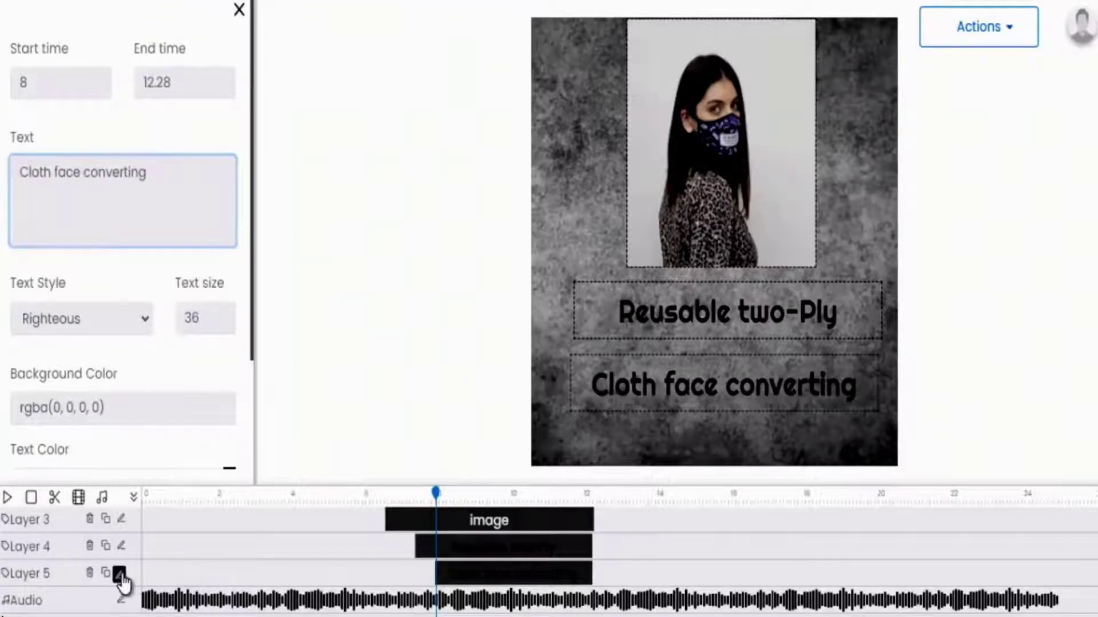
Keep slideInRight on the "Cloth face converting" text and set the "Reusable two-Ply" text's animation to slideInLeft.
{"action": "scroll", "coordinate": [119, 292], "scroll_direction": "down", "scroll_amount": 2}
{"action": "left_click", "coordinate": [115, 421]}
{"action": "scroll", "coordinate": [105, 390], "scroll_direction": "down", "scroll_amount": 1}
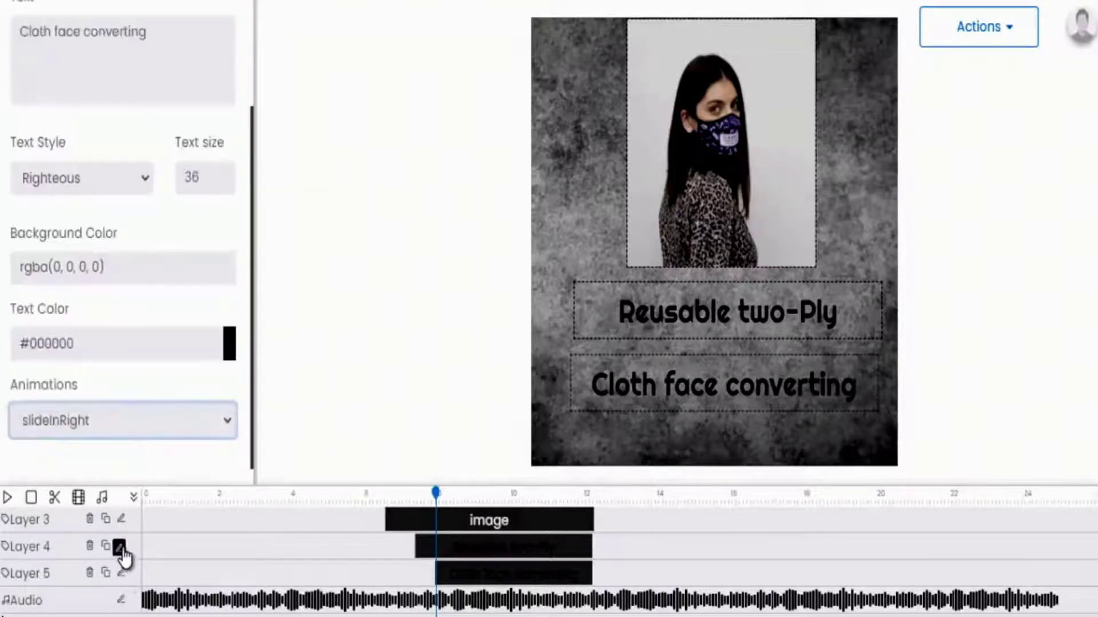
{"action": "left_click", "coordinate": [122, 550]}
{"action": "left_click", "coordinate": [127, 420]}
{"action": "scroll", "coordinate": [71, 208], "scroll_direction": "down", "scroll_amount": 3}
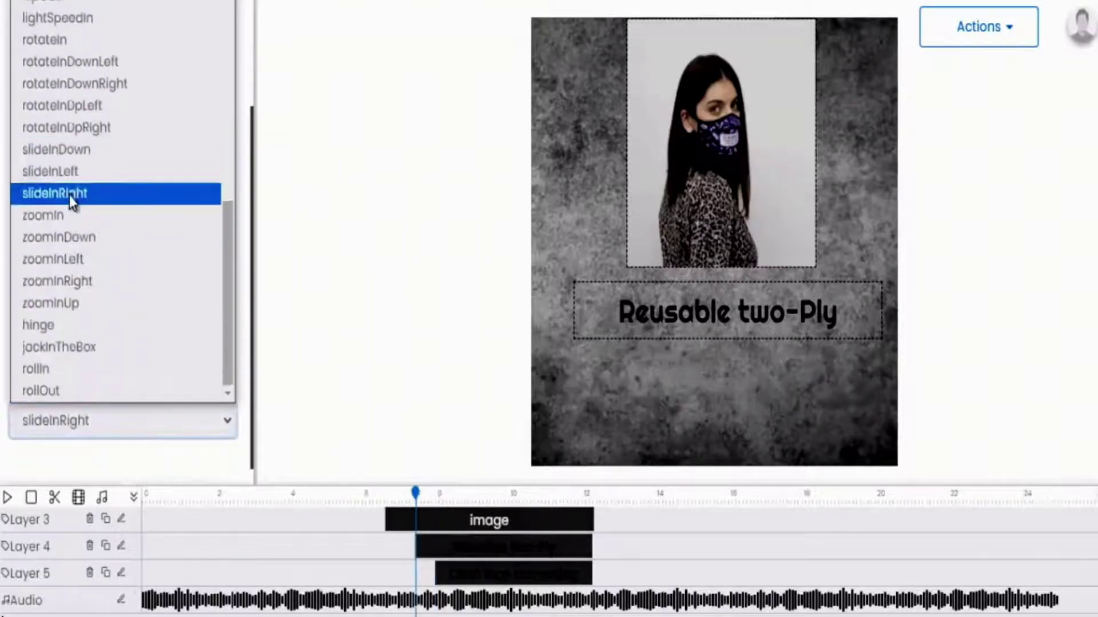
{"action": "left_click", "coordinate": [71, 177]}
{"action": "left_click", "coordinate": [492, 495]}
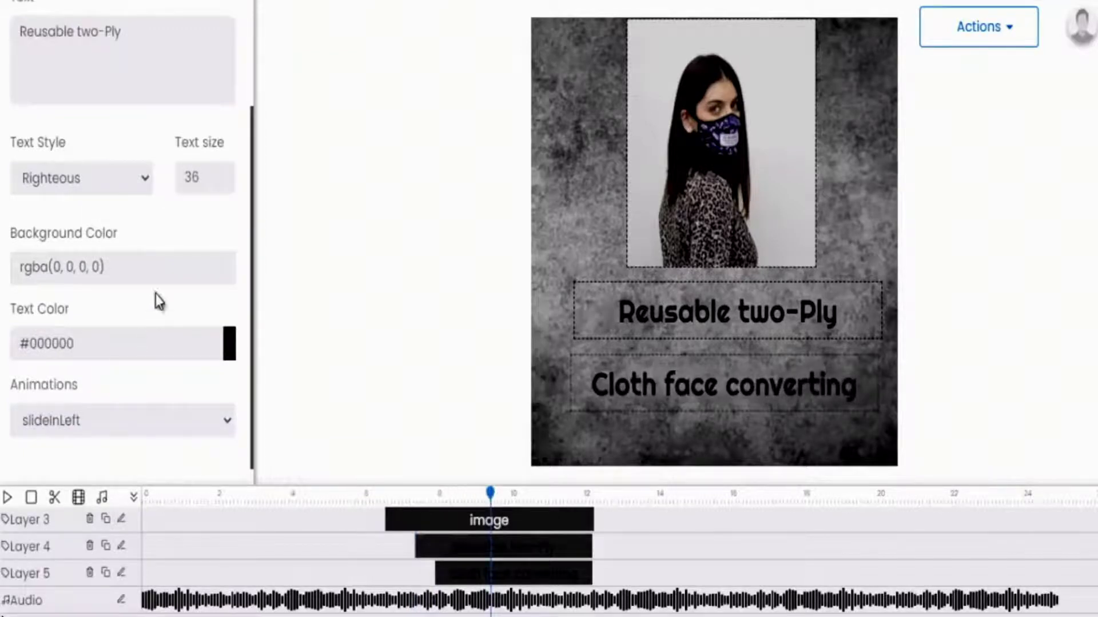
Shift the second photo and its two text layers later on the timeline so all three end at about 14.1 s.
{"action": "scroll", "coordinate": [216, 238], "scroll_direction": "up", "scroll_amount": 3}
{"action": "left_click", "coordinate": [626, 495]}
{"action": "scroll", "coordinate": [517, 543], "scroll_direction": "up", "scroll_amount": 2}
{"action": "scroll", "coordinate": [548, 526], "scroll_direction": "down", "scroll_amount": 2}
{"action": "left_click", "coordinate": [572, 519]}
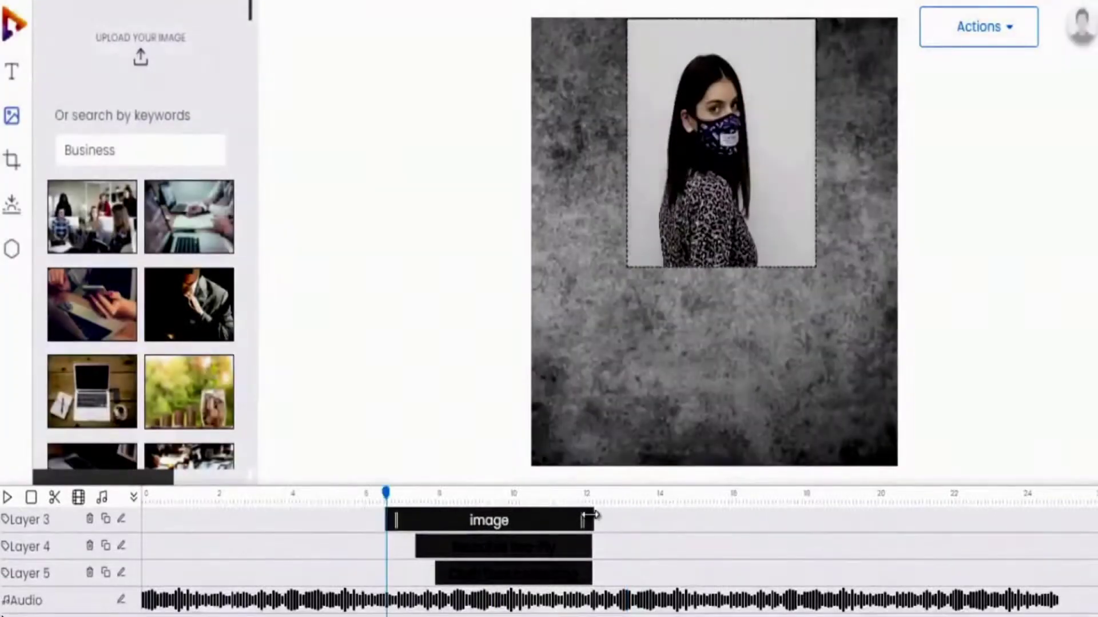
{"action": "left_click_drag", "start_coordinate": [516, 544], "coordinate": [585, 548]}
{"action": "left_click_drag", "start_coordinate": [528, 573], "coordinate": [586, 574]}
{"action": "left_click", "coordinate": [393, 521]}
{"action": "left_click_drag", "start_coordinate": [437, 519], "coordinate": [452, 519]}
Extend the first photo layer to about 7.3 s and retime its headline to run from about 1.75 s to the same end.
{"action": "scroll", "coordinate": [323, 534], "scroll_direction": "up", "scroll_amount": 2}
{"action": "left_click", "coordinate": [323, 523]}
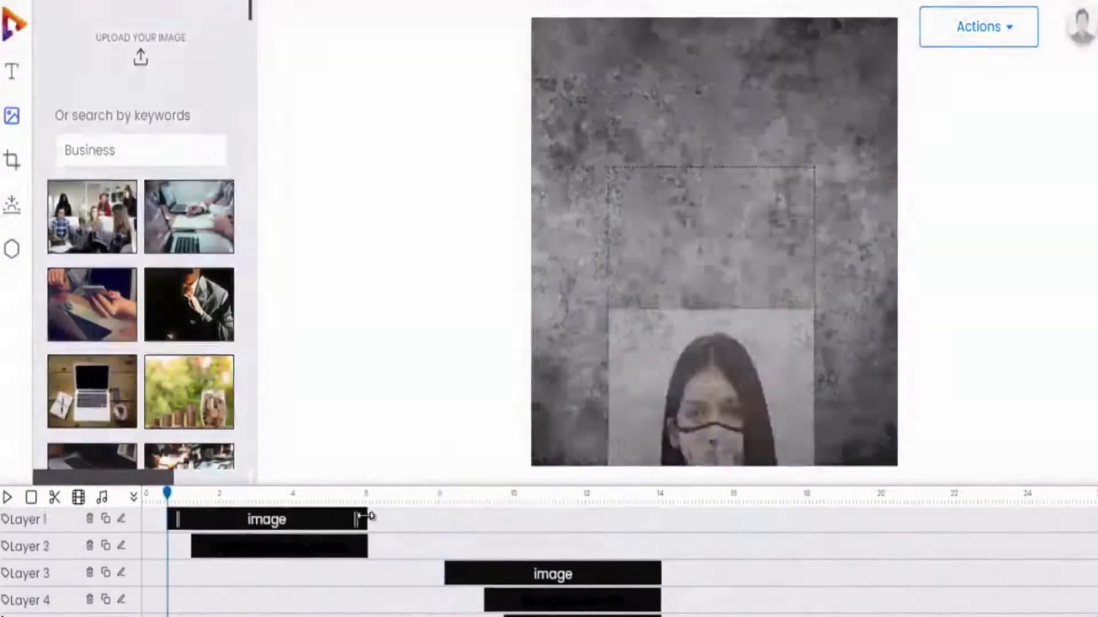
{"action": "left_click_drag", "start_coordinate": [367, 517], "coordinate": [411, 516]}
{"action": "left_click_drag", "start_coordinate": [314, 546], "coordinate": [352, 543]}
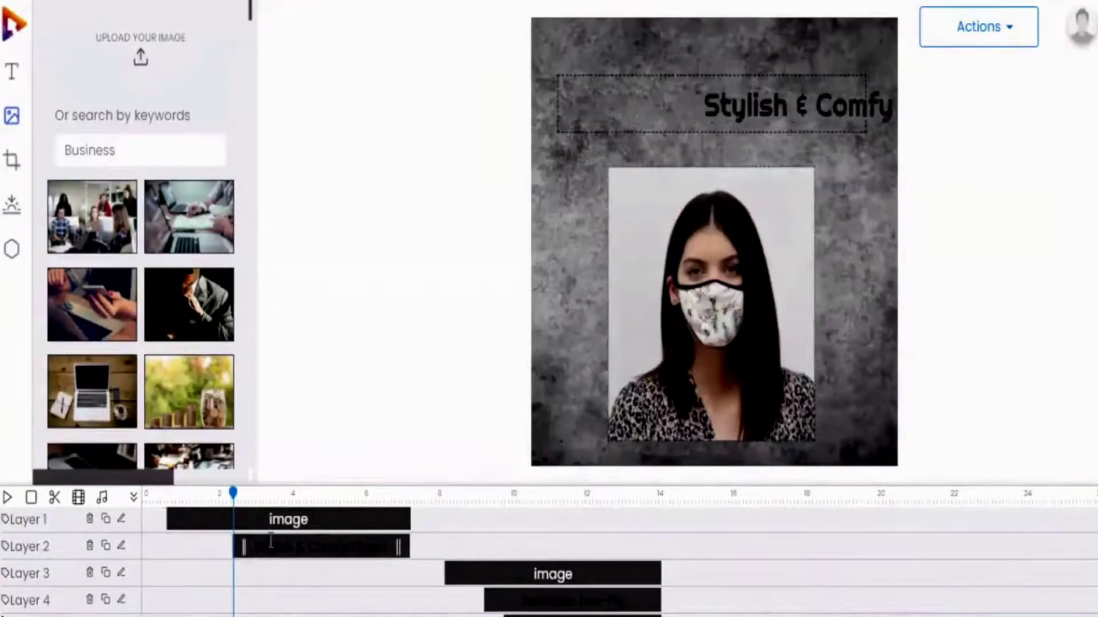
{"action": "left_click", "coordinate": [170, 519]}
{"action": "left_click", "coordinate": [232, 546]}
{"action": "left_click_drag", "start_coordinate": [233, 546], "coordinate": [206, 546]}
Add the photo of the woman in the yellow mask as a layer running from 14.94 to 19.9 s.
{"action": "scroll", "coordinate": [730, 547], "scroll_direction": "down", "scroll_amount": 1}
{"action": "scroll", "coordinate": [731, 549], "scroll_direction": "down", "scroll_amount": 1}
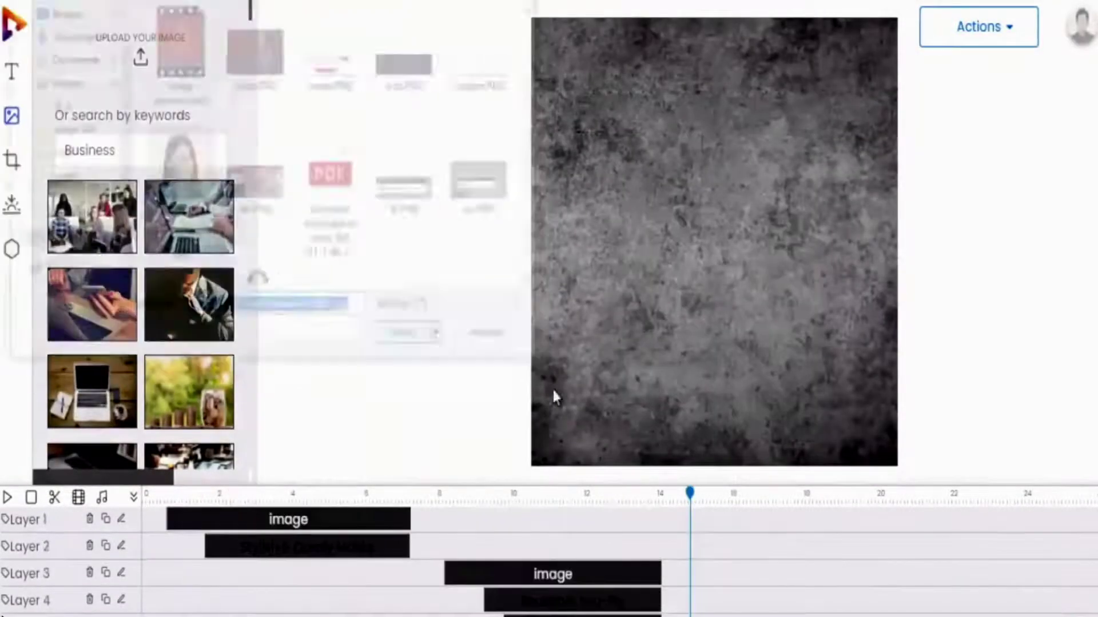
{"action": "scroll", "coordinate": [776, 543], "scroll_direction": "down", "scroll_amount": 2}
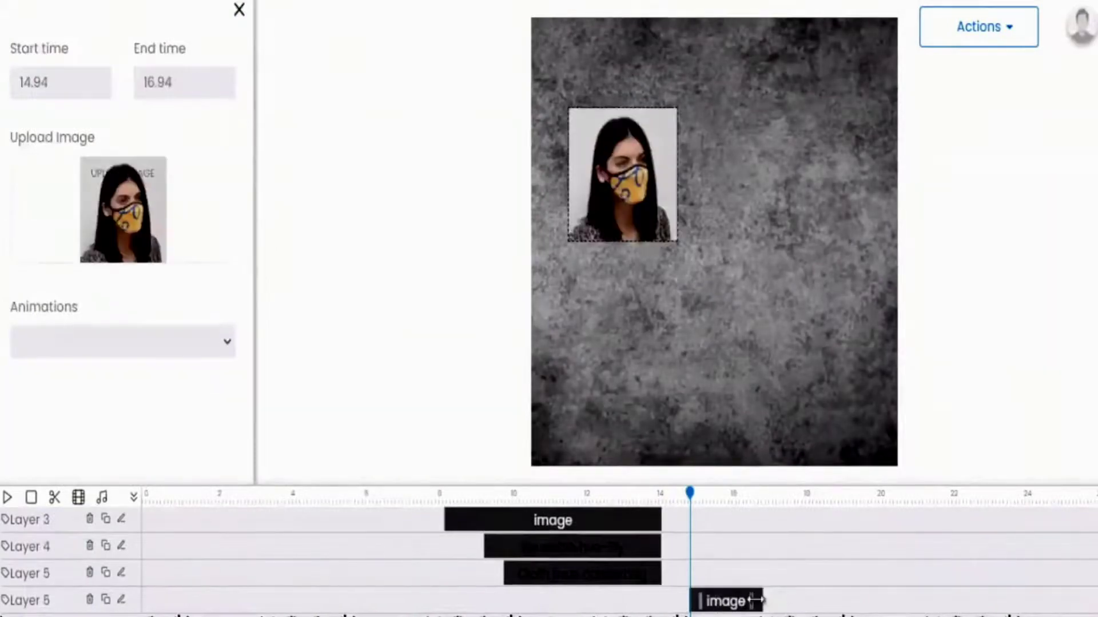
{"action": "scroll", "coordinate": [766, 583], "scroll_direction": "down", "scroll_amount": 1}
{"action": "left_click_drag", "start_coordinate": [840, 568], "coordinate": [870, 569]}
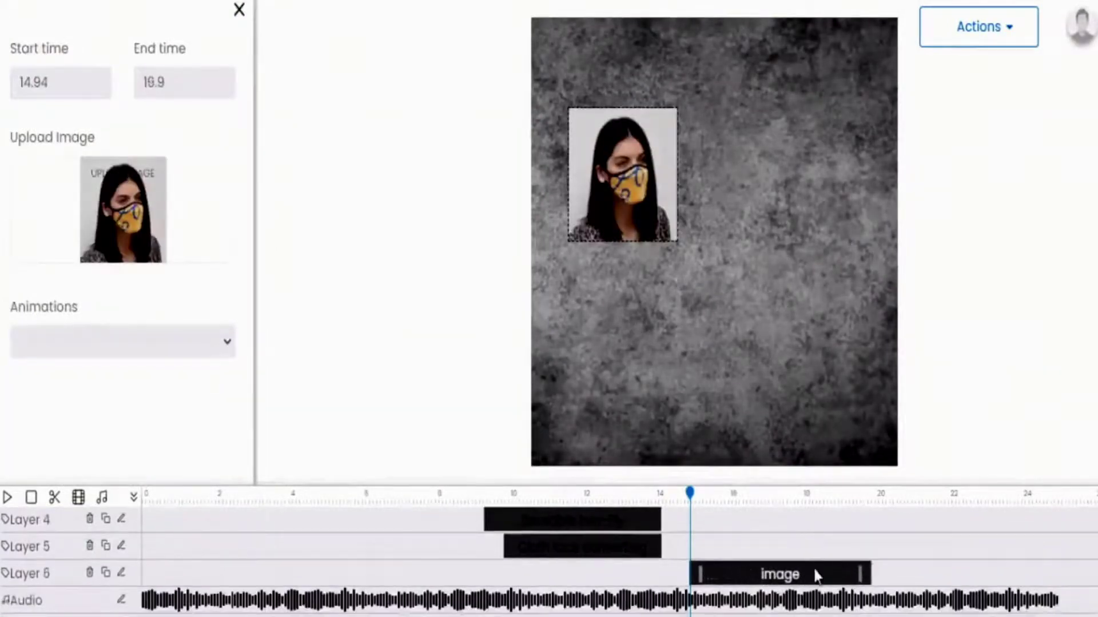
Enlarge the yellow-mask photo to over half the canvas width and place it in the canvas's upper-left area.
{"action": "left_click_drag", "start_coordinate": [624, 167], "coordinate": [711, 298]}
{"action": "key", "text": "ctrl+z"}
{"action": "left_click_drag", "start_coordinate": [666, 202], "coordinate": [767, 331]}
{"action": "left_click_drag", "start_coordinate": [711, 287], "coordinate": [696, 241]}
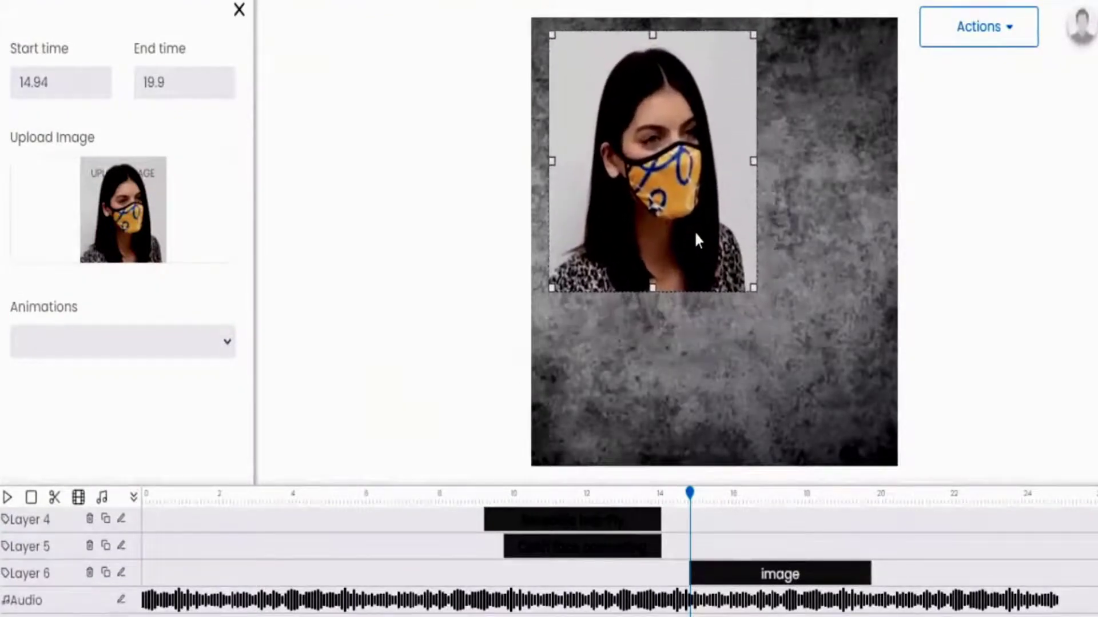
Set the yellow-mask photo's animation to zoomIn and close its settings.
{"action": "left_click", "coordinate": [141, 362]}
{"action": "scroll", "coordinate": [92, 180], "scroll_direction": "down", "scroll_amount": 5}
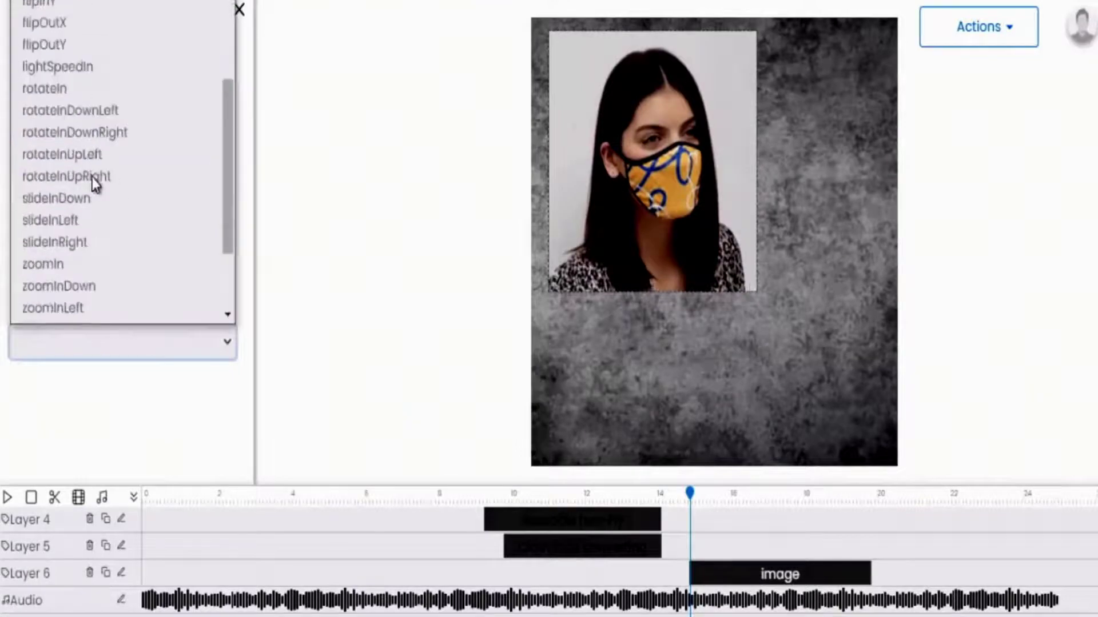
{"action": "left_click", "coordinate": [77, 271]}
{"action": "left_click", "coordinate": [239, 10]}
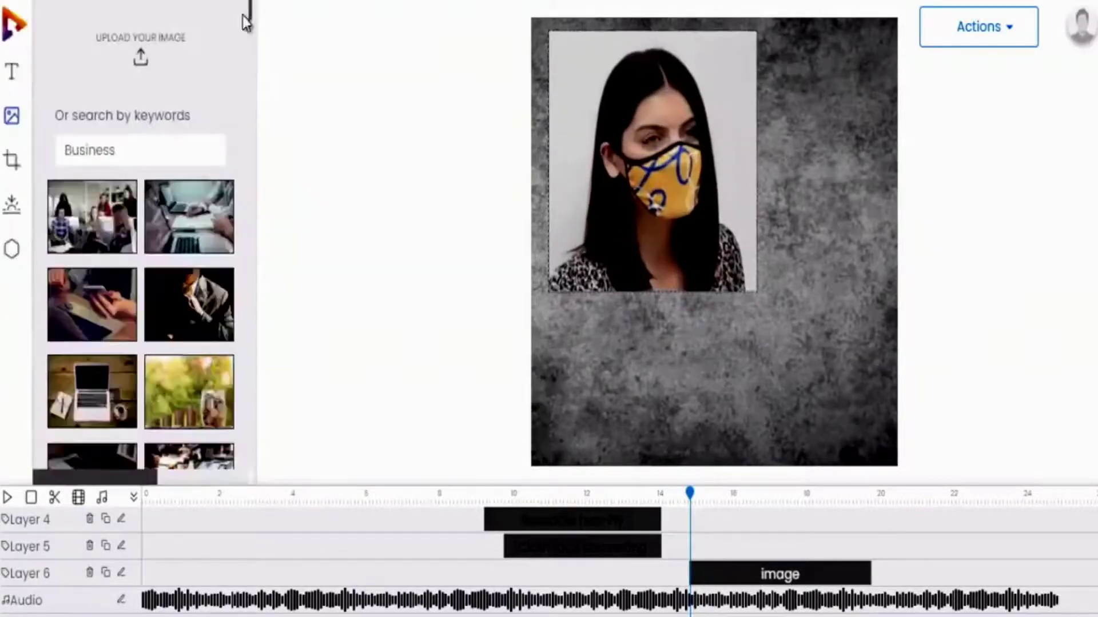
Duplicate the "Cloth face converting" text, retime the copy to 15.6–19.88 s, and change its wording to "Available at our store".
{"action": "left_click", "coordinate": [103, 547]}
{"action": "left_click_drag", "start_coordinate": [569, 600], "coordinate": [754, 601]}
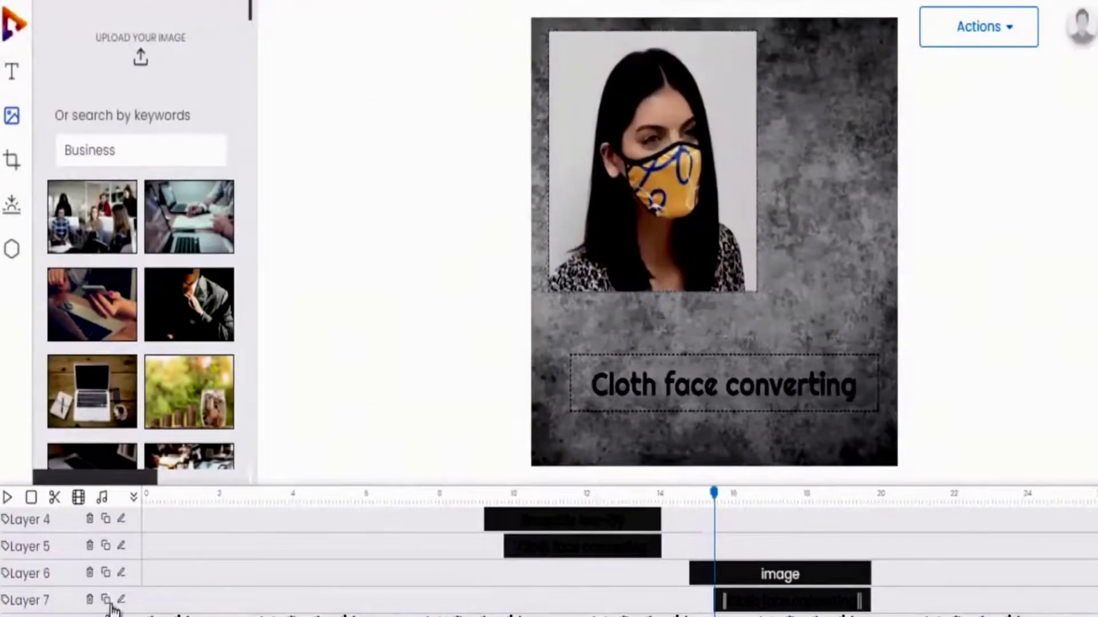
{"action": "left_click", "coordinate": [121, 600]}
{"action": "left_click_drag", "start_coordinate": [184, 191], "coordinate": [2, 173]}
{"action": "type", "text": "Av"}
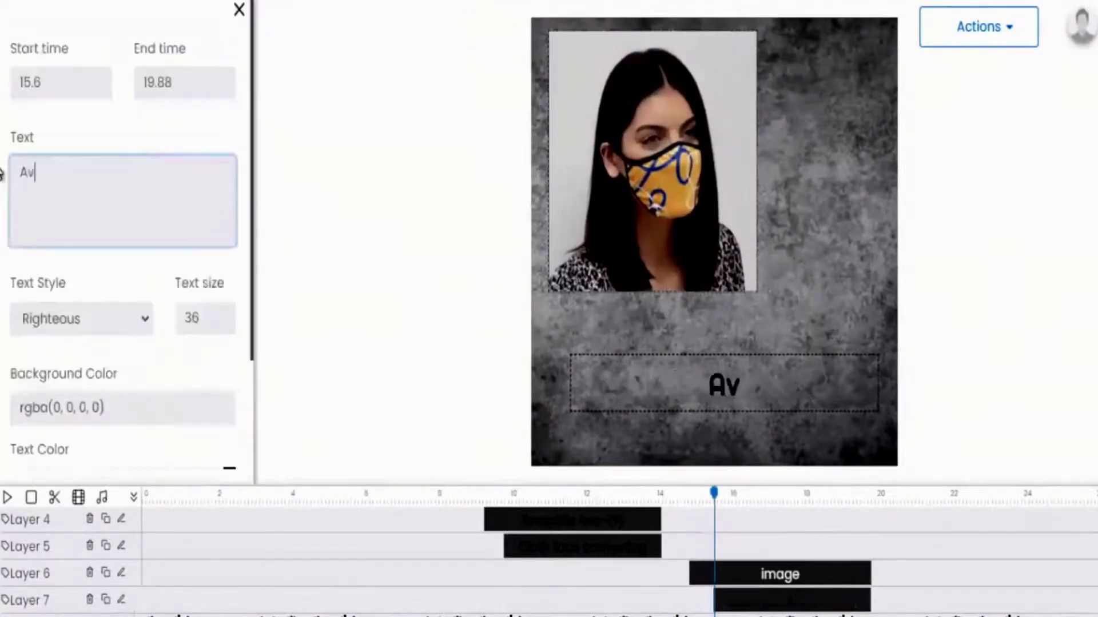
{"action": "type", "text": "ailable at "}
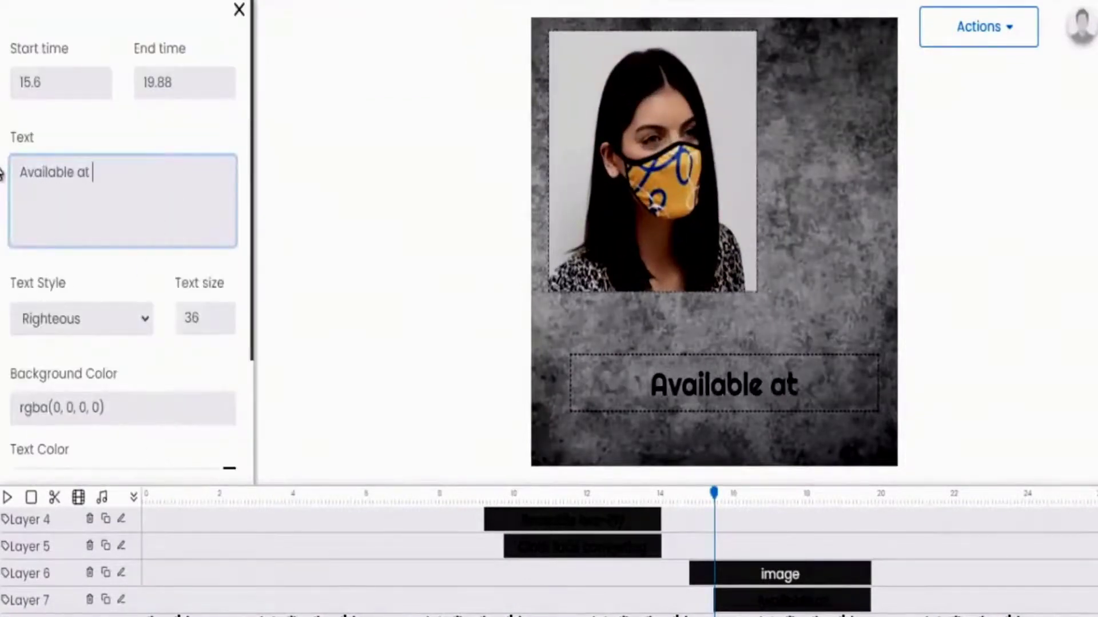
{"action": "type", "text": "our store"}
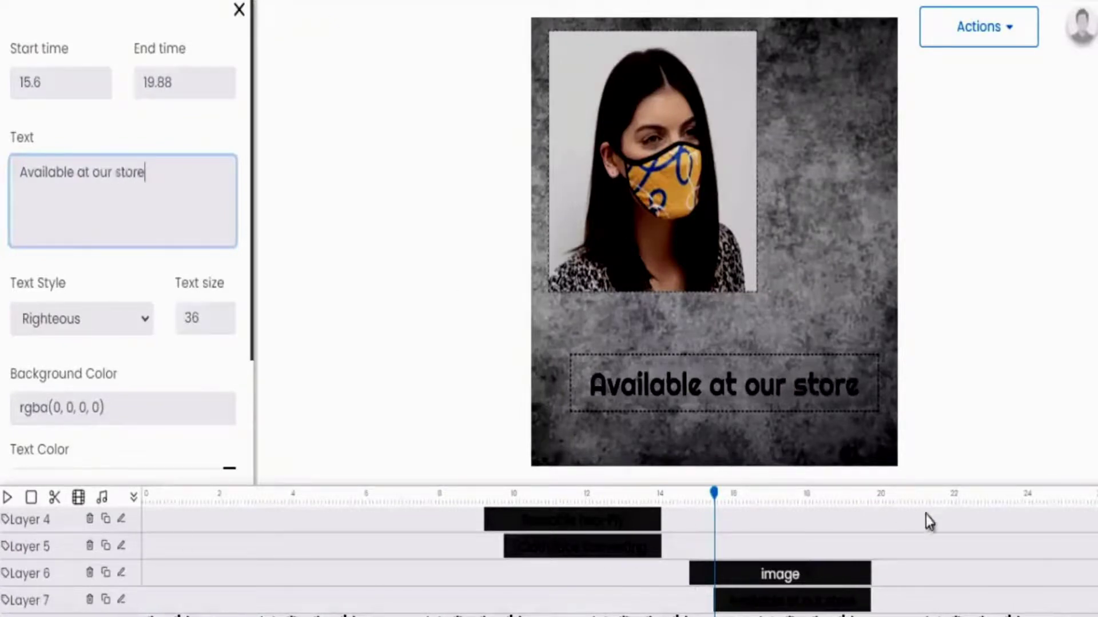
Add the "YOUR LOGO HERE" image as a layer running from 20.26 to 24.96 s.
{"action": "scroll", "coordinate": [925, 515], "scroll_direction": "down", "scroll_amount": 1}
{"action": "left_click", "coordinate": [883, 494]}
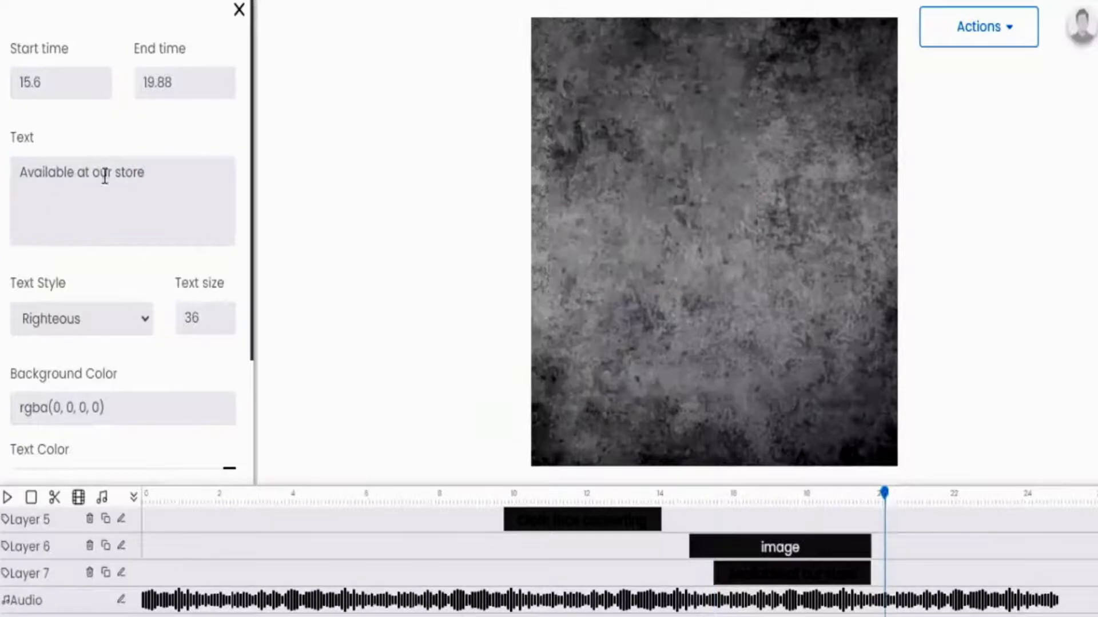
{"action": "left_click", "coordinate": [239, 9]}
{"action": "left_click", "coordinate": [132, 64]}
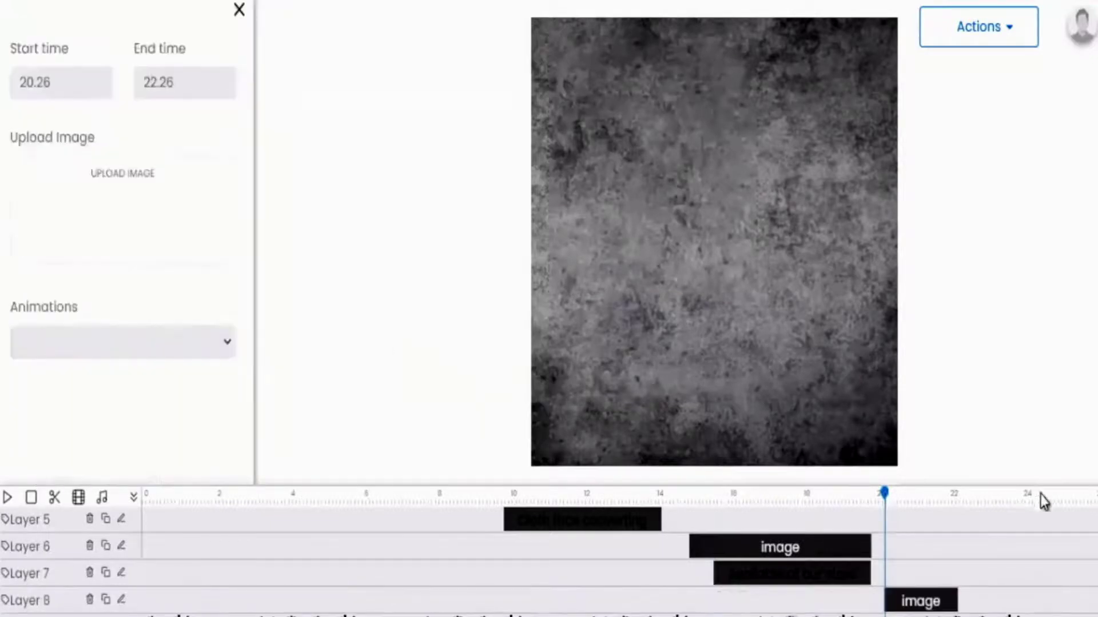
{"action": "scroll", "coordinate": [1044, 502], "scroll_direction": "down", "scroll_amount": 1}
{"action": "left_click_drag", "start_coordinate": [956, 577], "coordinate": [1052, 574]}
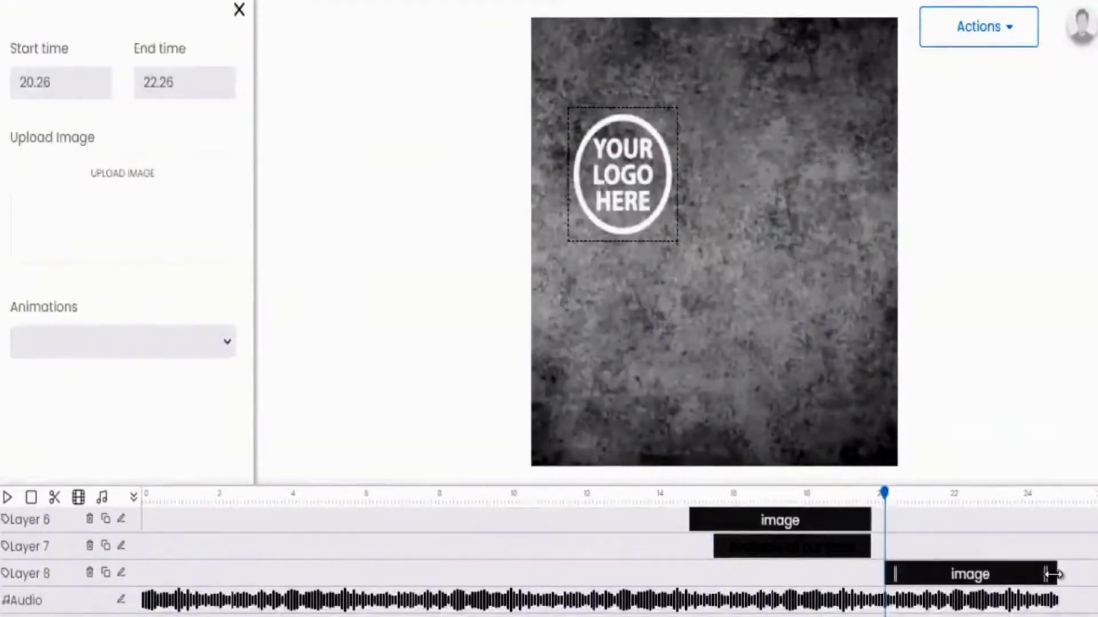
Enlarge the logo, center it near the canvas's upper edge, and set its animation to fadeInDown.
{"action": "left_click", "coordinate": [633, 200]}
{"action": "left_click_drag", "start_coordinate": [632, 200], "coordinate": [717, 134]}
{"action": "mouse_move", "coordinate": [757, 169]}
{"action": "left_mouse_down"}
{"action": "mouse_move", "coordinate": [797, 226]}
{"action": "mouse_move", "coordinate": [750, 180]}
{"action": "left_mouse_up"}
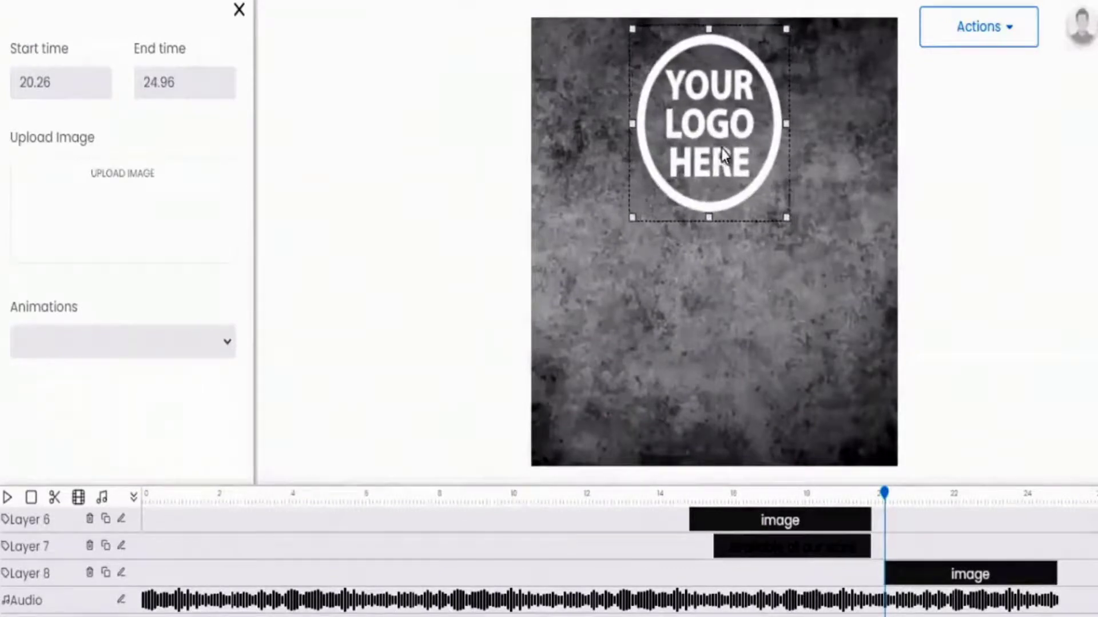
{"action": "left_click", "coordinate": [103, 340]}
{"action": "left_click", "coordinate": [89, 224]}
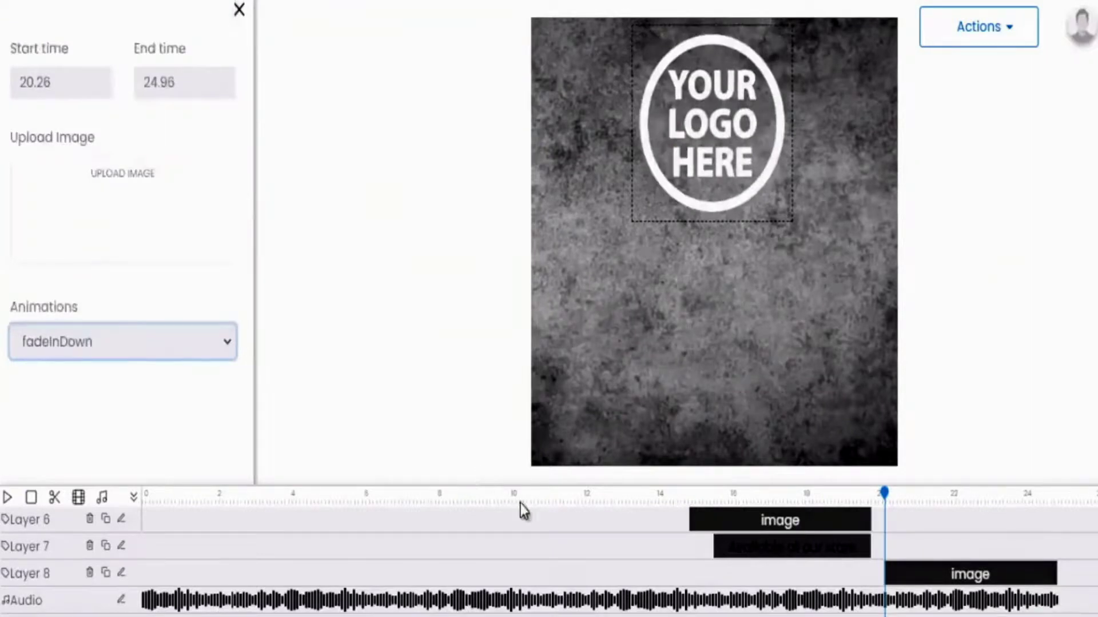
Duplicate the "Available at our store" text as "Stay Masked !" below the logo, running from 20.64 to 24.92 s.
{"action": "left_click", "coordinate": [105, 548]}
{"action": "left_click_drag", "start_coordinate": [766, 601], "coordinate": [961, 607]}
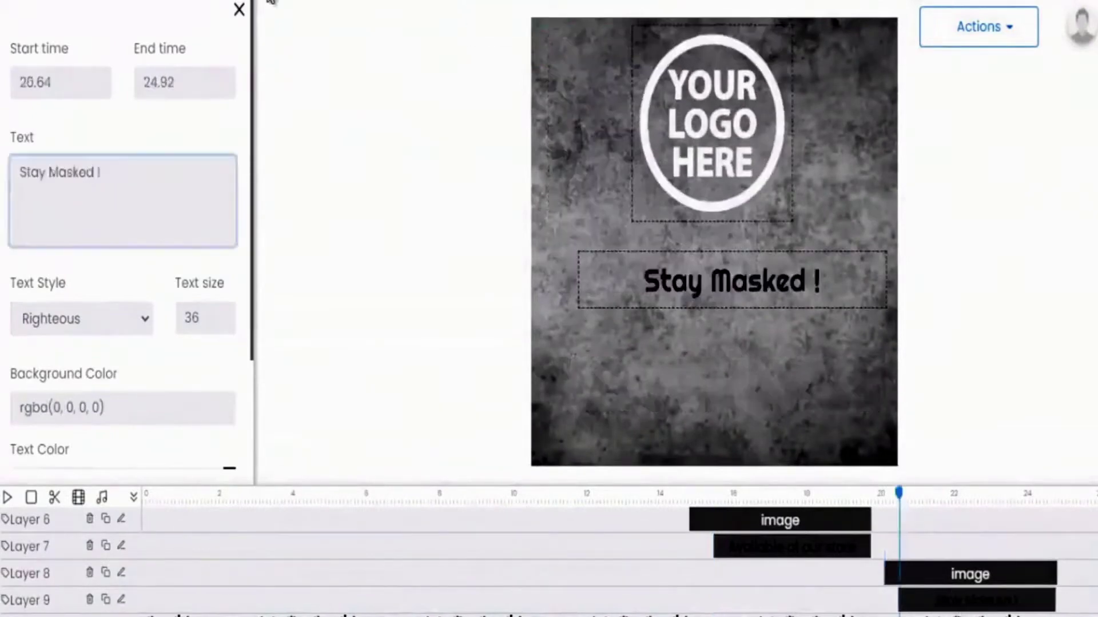
{"action": "left_click", "coordinate": [239, 9]}
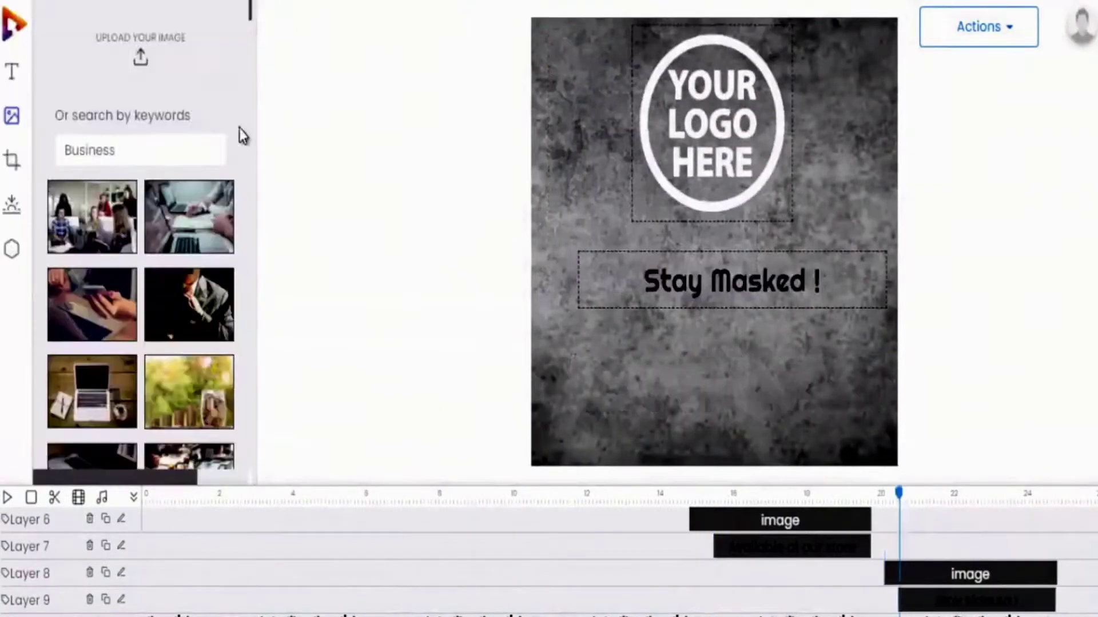
Add a yellow-background text box running from 21.26 to 24.88 s and place it beneath the "Stay Masked !" text.
{"action": "left_click", "coordinate": [11, 71]}
{"action": "left_click", "coordinate": [135, 57]}
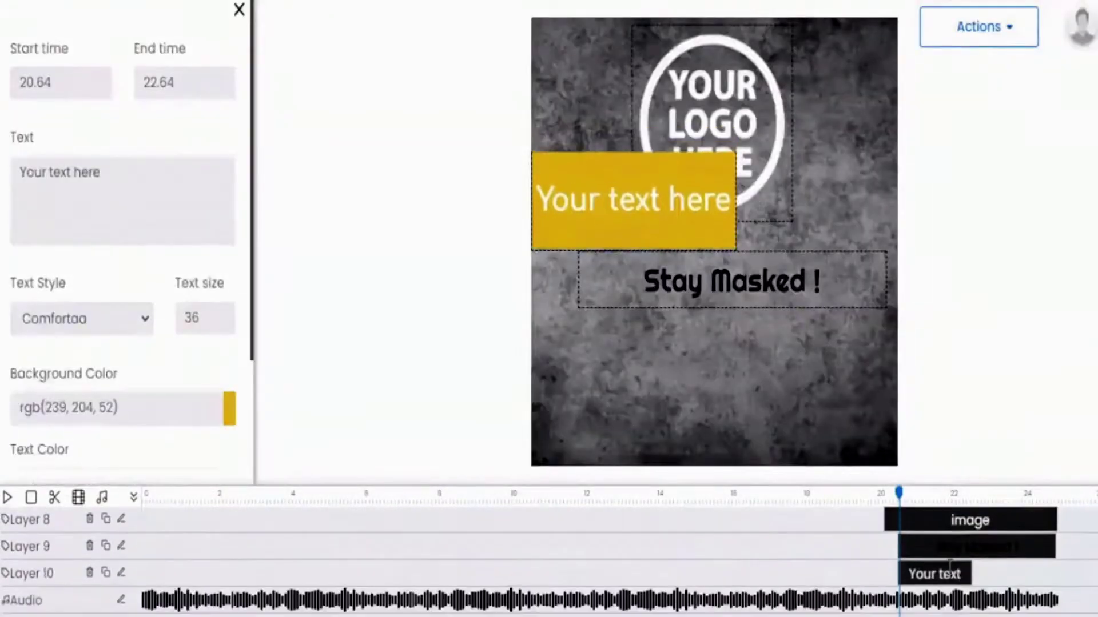
{"action": "left_click_drag", "start_coordinate": [949, 567], "coordinate": [1054, 574]}
{"action": "left_click_drag", "start_coordinate": [621, 229], "coordinate": [722, 373]}
{"action": "left_click_drag", "start_coordinate": [144, 174], "coordinate": [15, 173]}
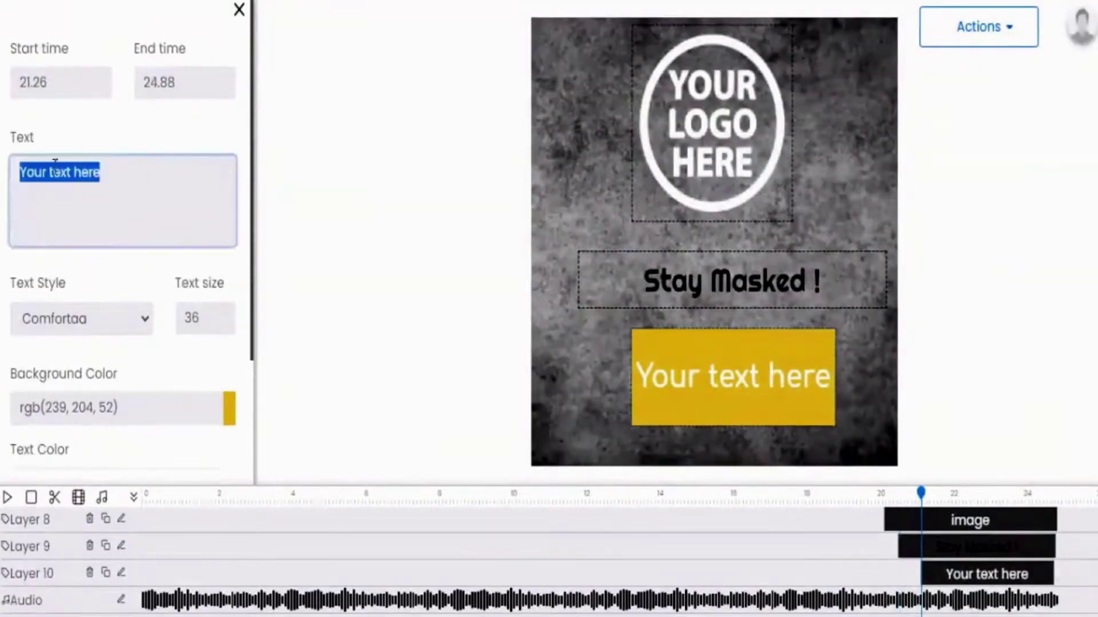
{"action": "type", "text": "www."}
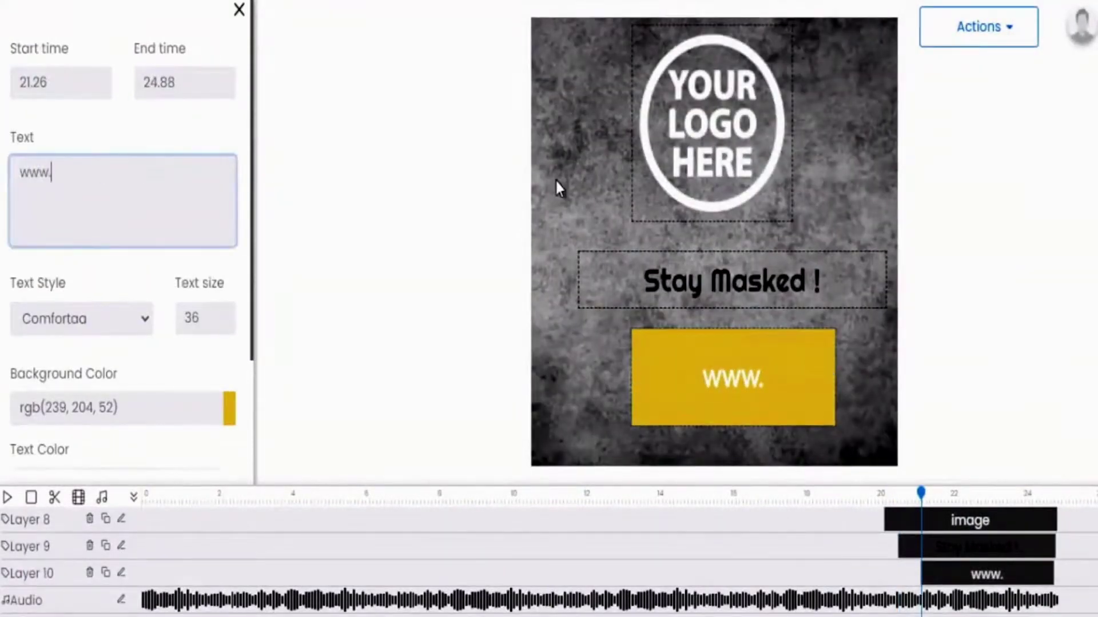
{"action": "type", "text": "ma"}
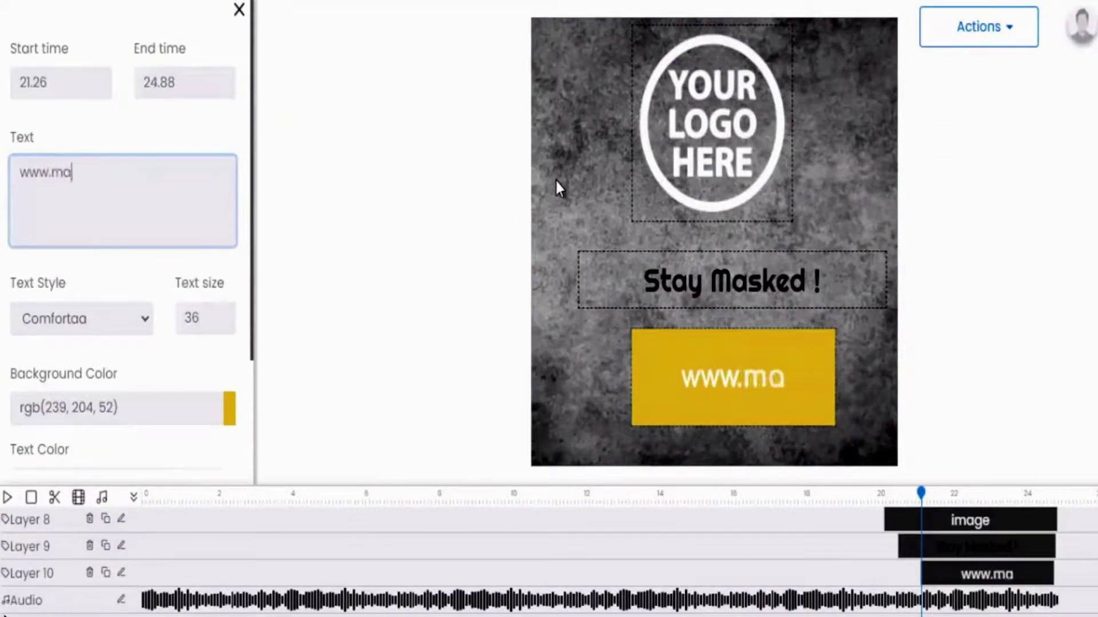
{"action": "type", "text": "skstore.com"}
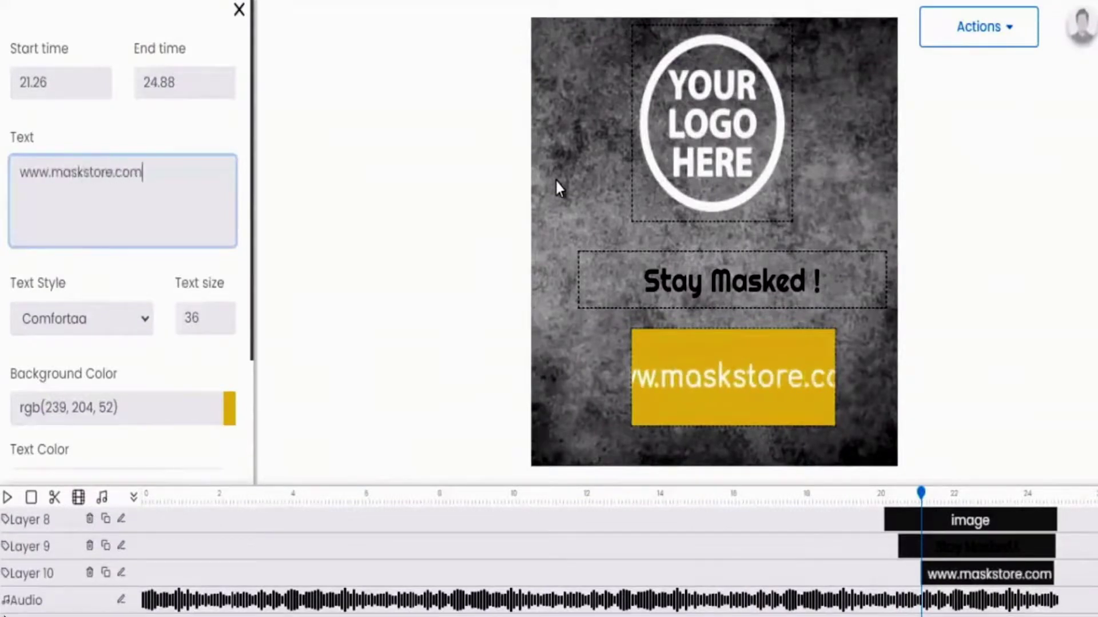
Style the website text in Righteous, #010101 on a #EADDDD background with bounce animation, and resize its box to fit the address beneath "Stay Masked !".
{"action": "left_click", "coordinate": [177, 412]}
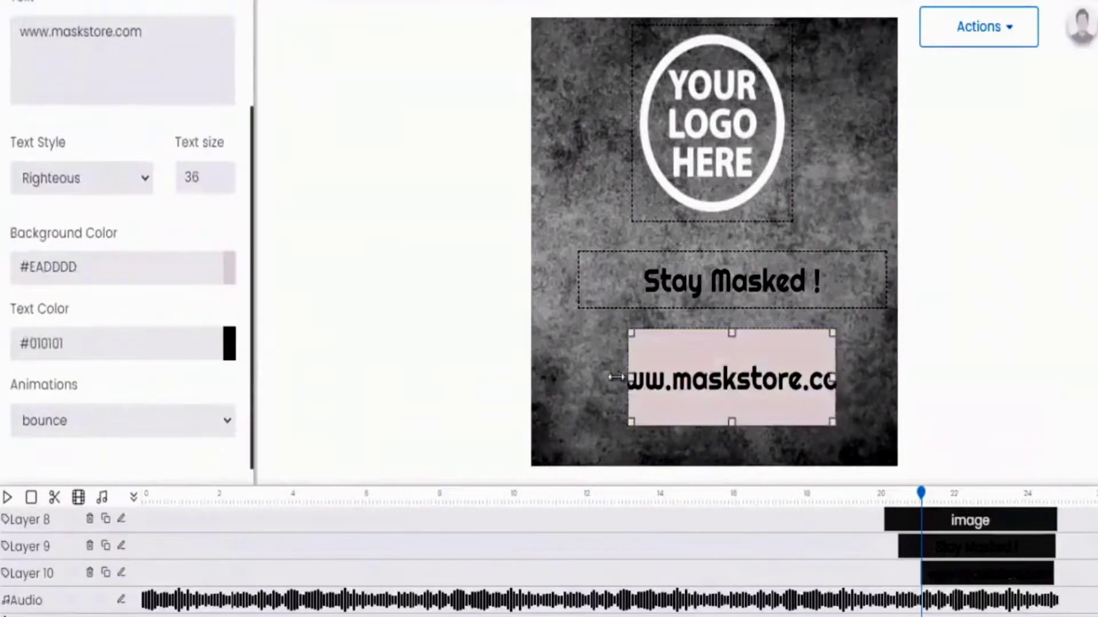
{"action": "left_click_drag", "start_coordinate": [706, 346], "coordinate": [729, 362]}
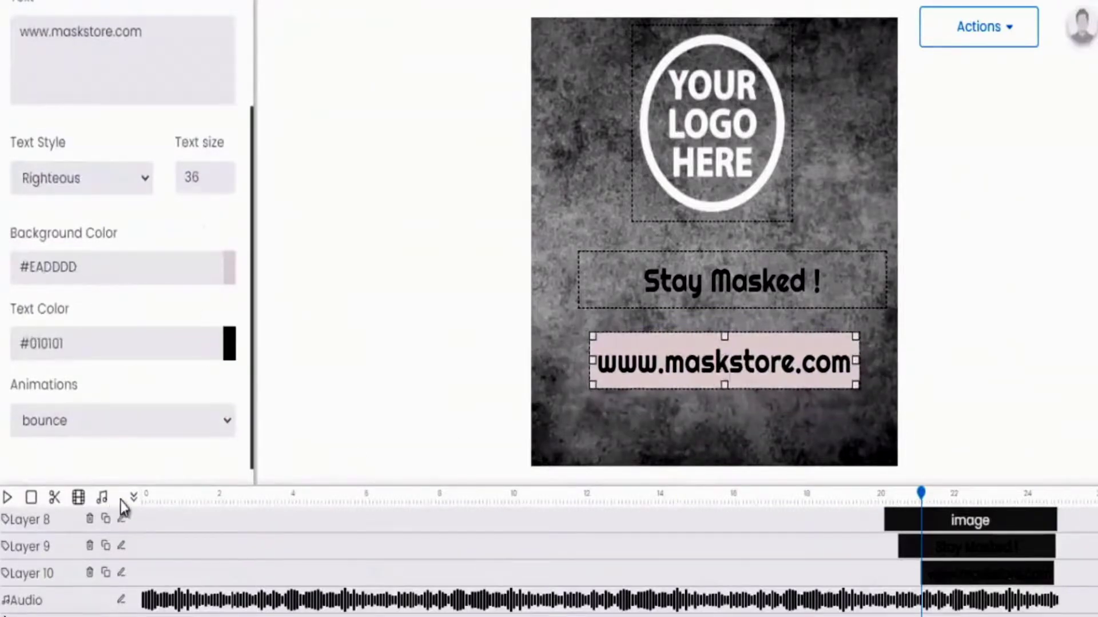
Enable background music for the video and use the "Midnight city" track from the audio library.
{"action": "left_click", "coordinate": [103, 499]}
{"action": "scroll", "coordinate": [183, 147], "scroll_direction": "up", "scroll_amount": 5}
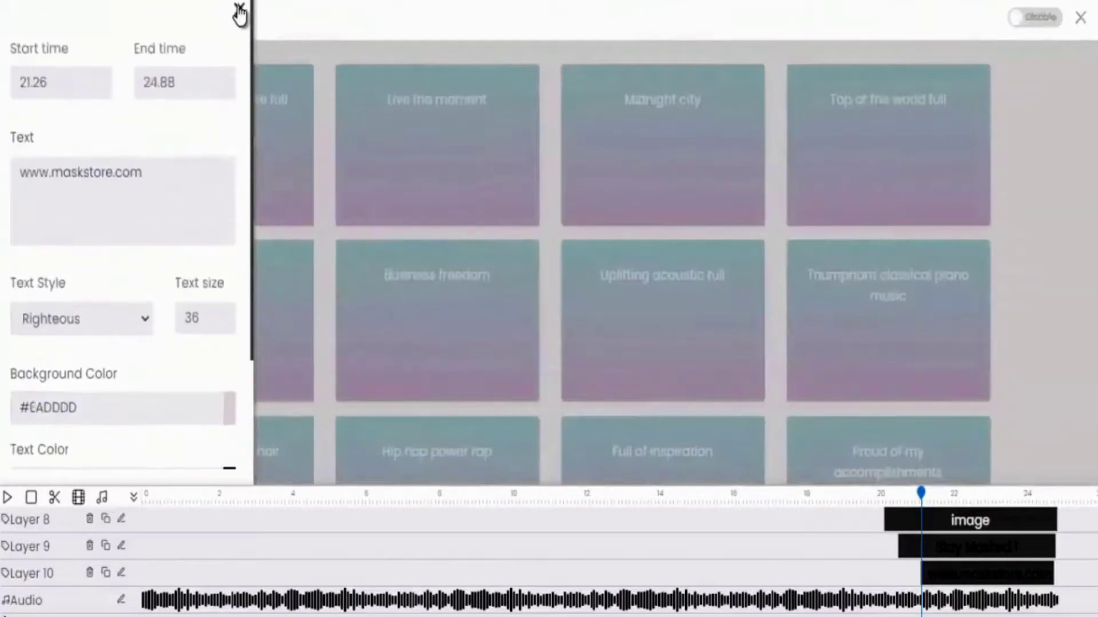
{"action": "left_click", "coordinate": [238, 12]}
{"action": "left_click", "coordinate": [1035, 18]}
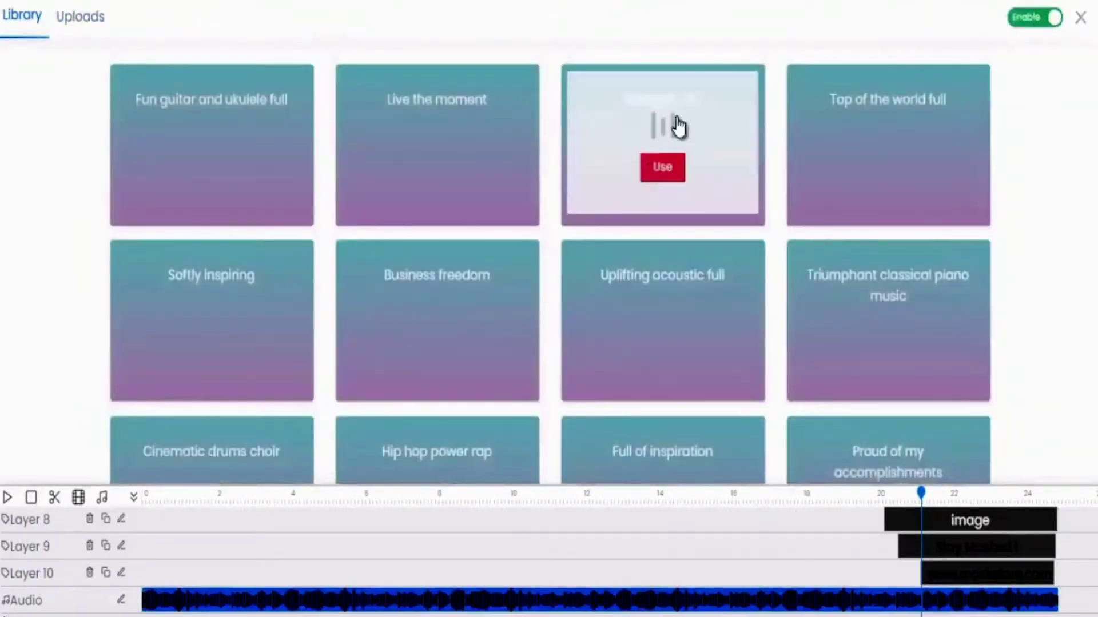
{"action": "left_click", "coordinate": [652, 167]}
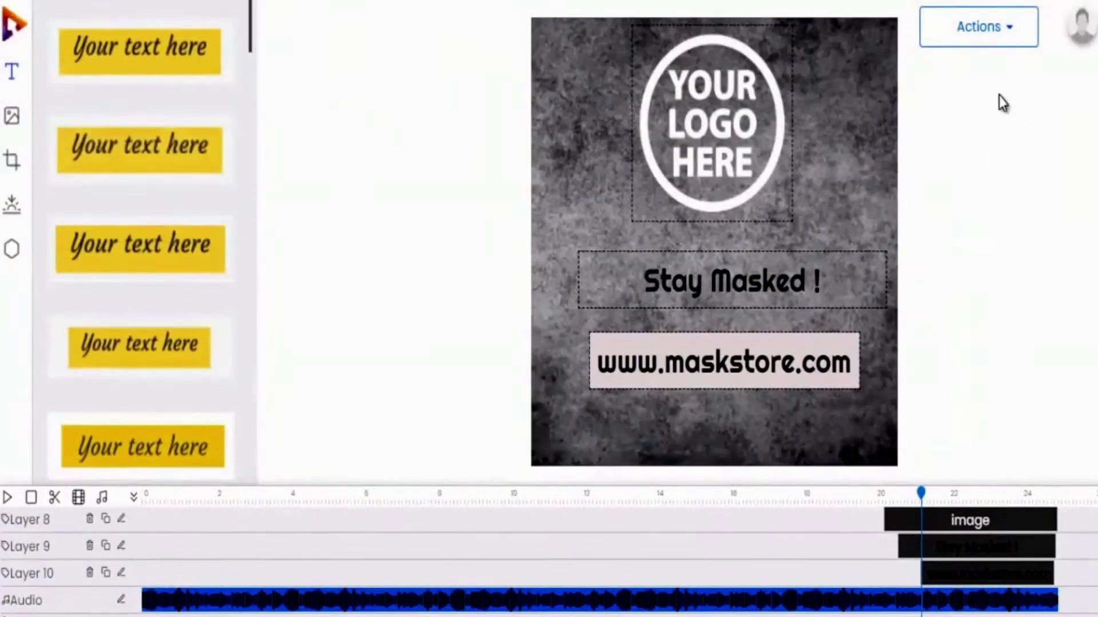
Render the finished mask ad and download the video file after playing it back.
{"action": "left_click", "coordinate": [978, 26]}
{"action": "left_click", "coordinate": [962, 73]}
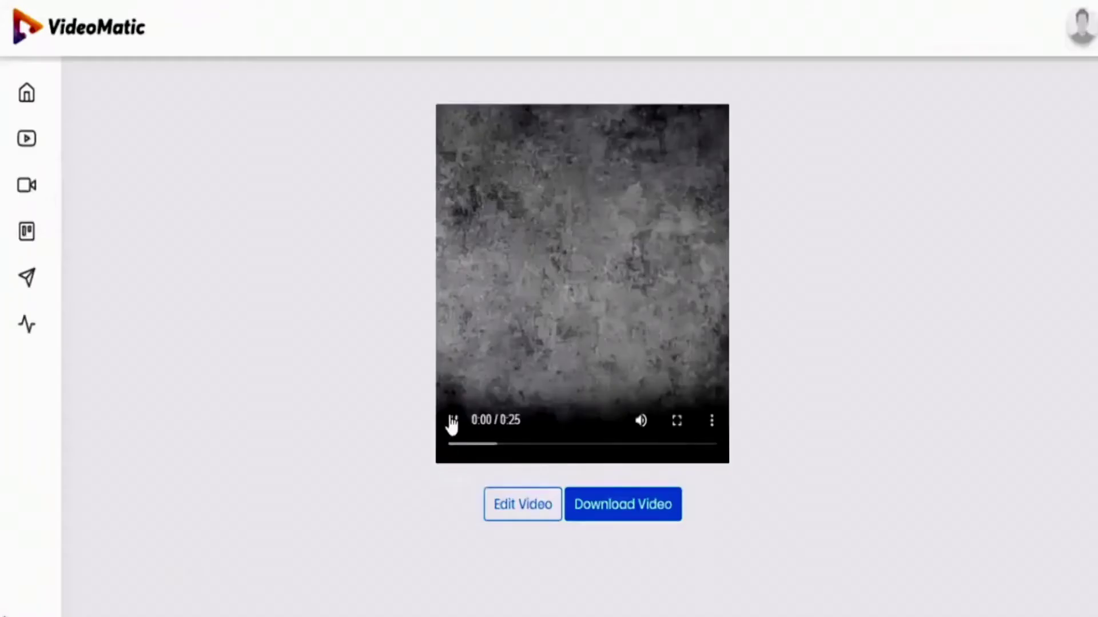
{"action": "left_click", "coordinate": [452, 421]}
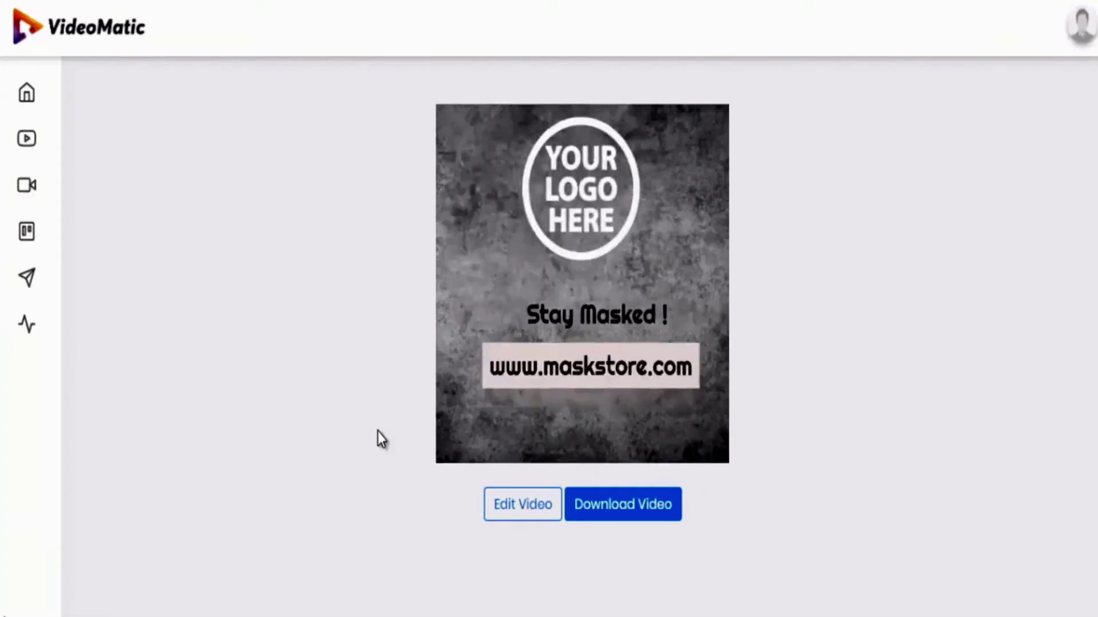
{"action": "left_click", "coordinate": [648, 522]}
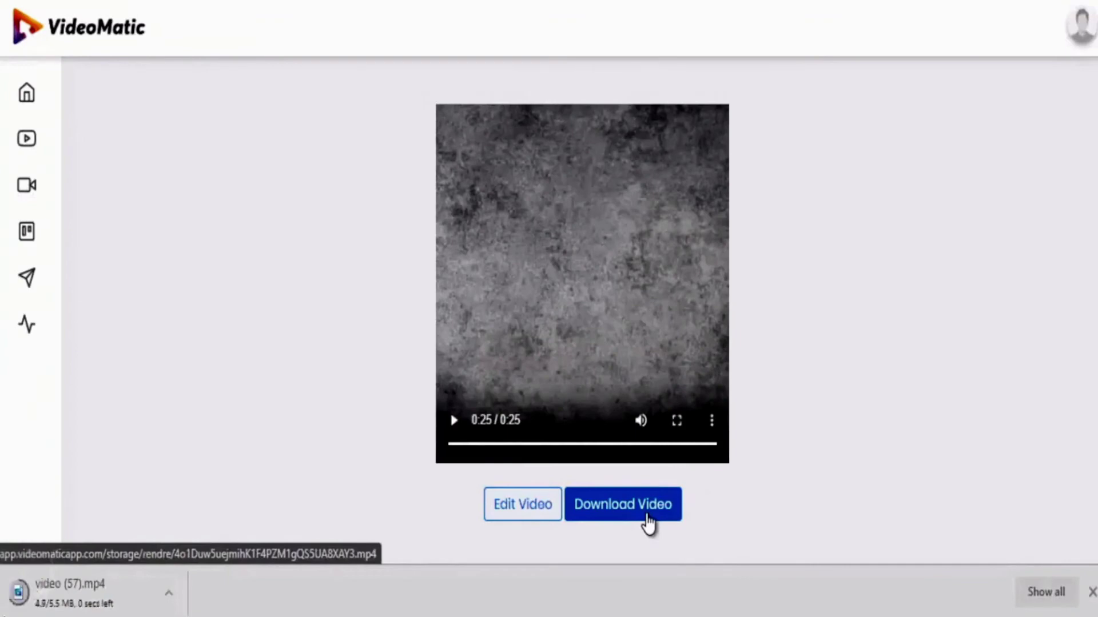